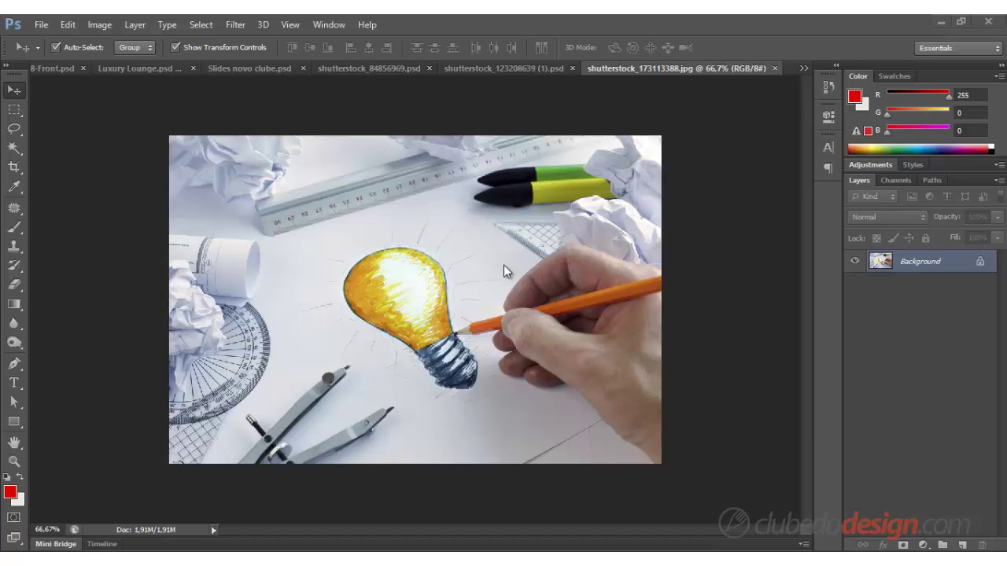
- Reset the Essentials workspace from the Window menu so the Adjustments panel reappears
left_click(329, 27)
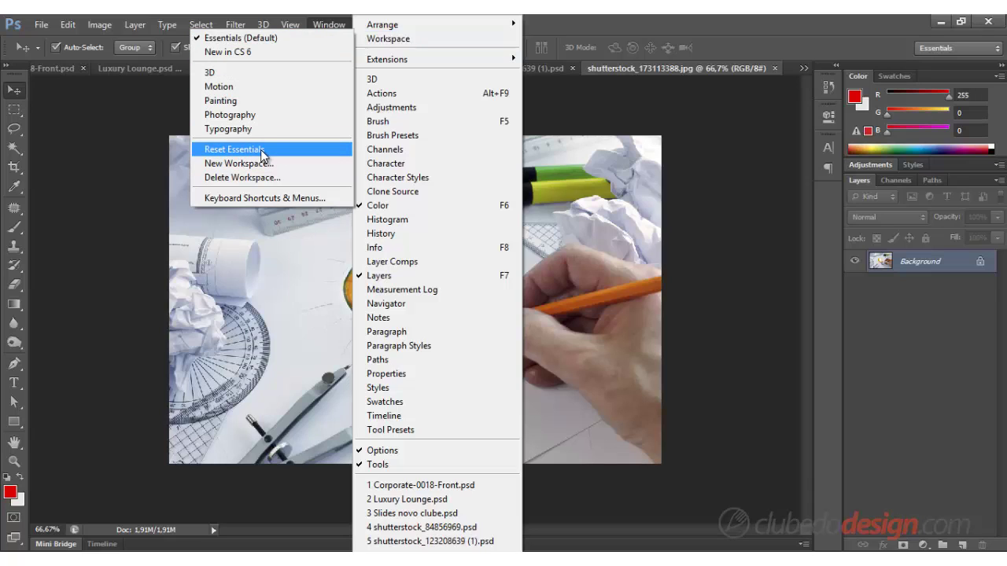
left_click(260, 150)
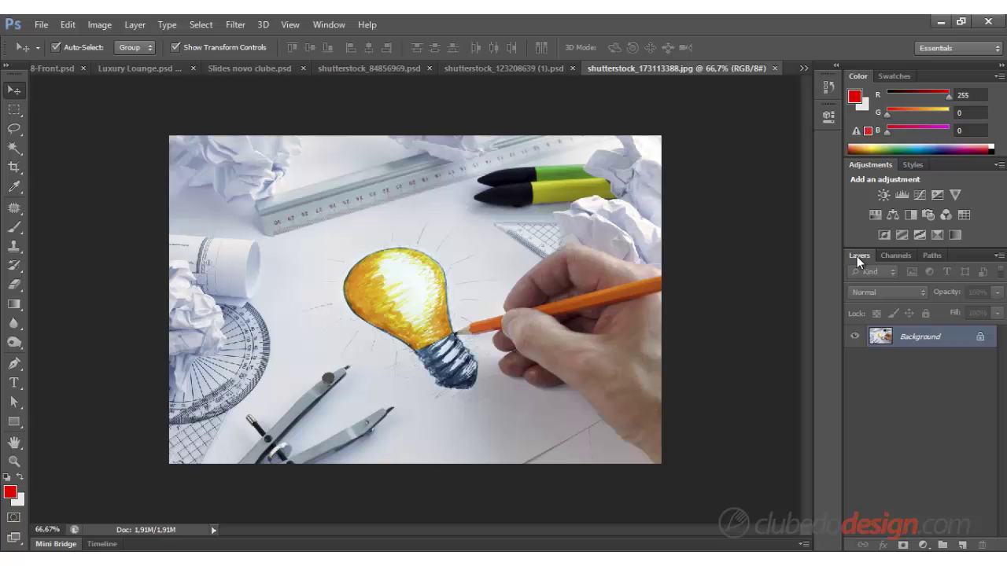
left_click(332, 25)
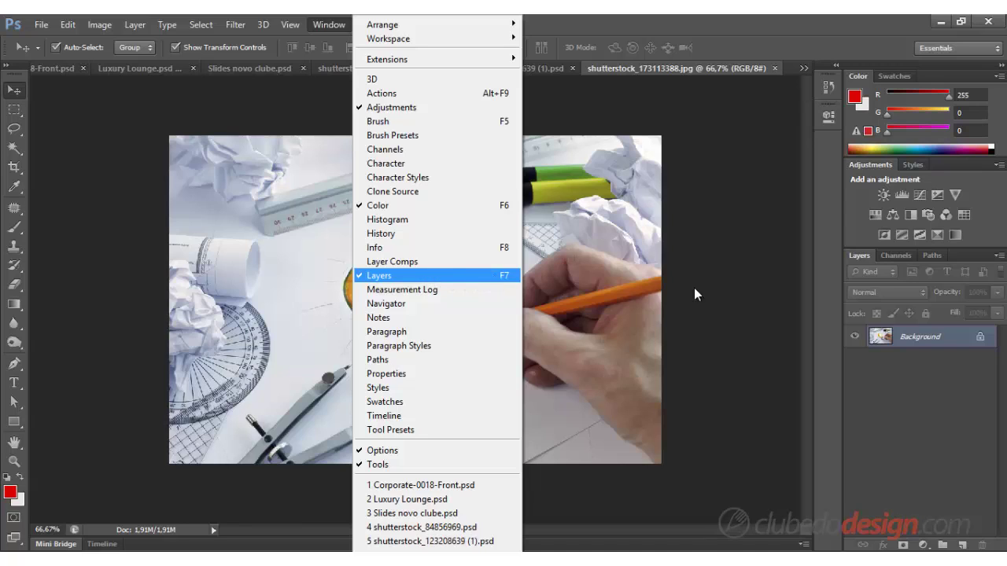
left_click(865, 261)
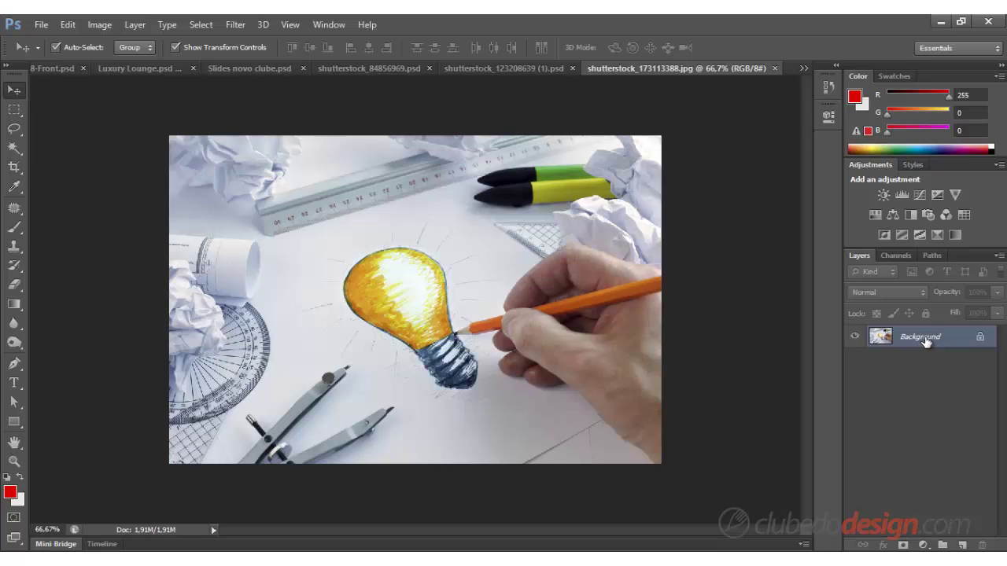
- Convert the Background into Layer 0 with a Red colour label and Normal blend mode
double_click(925, 338)
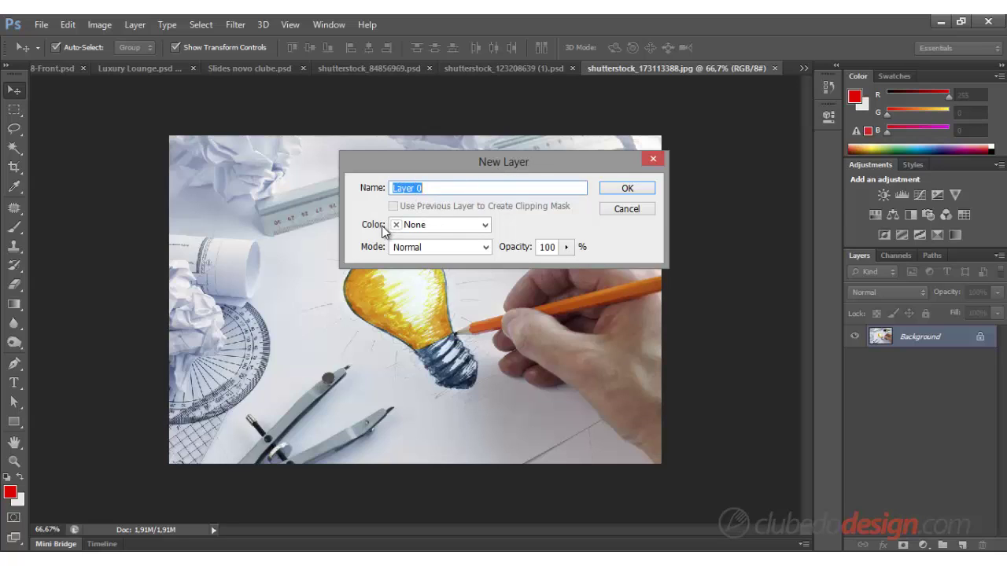
left_click(459, 226)
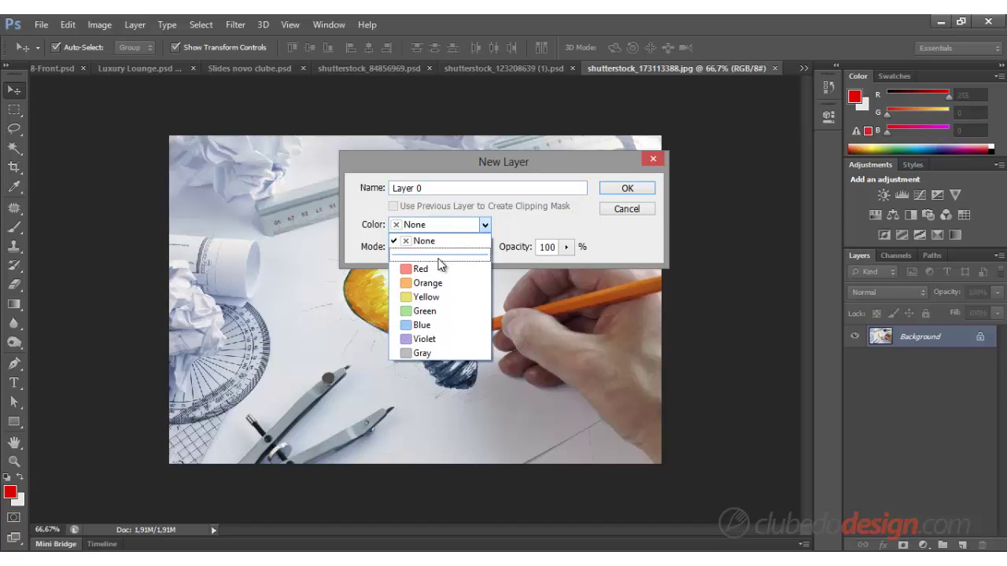
left_click(439, 270)
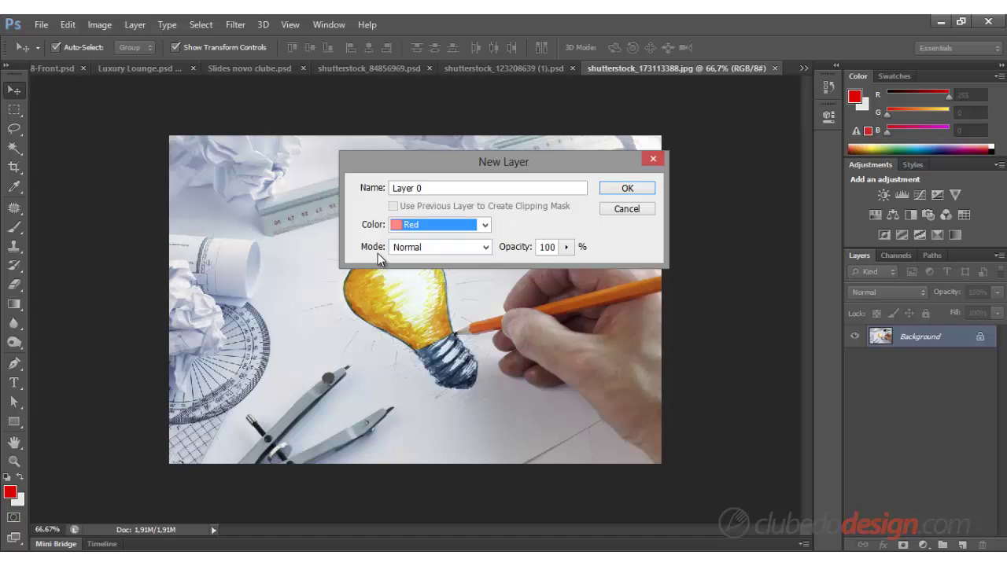
left_click(401, 249)
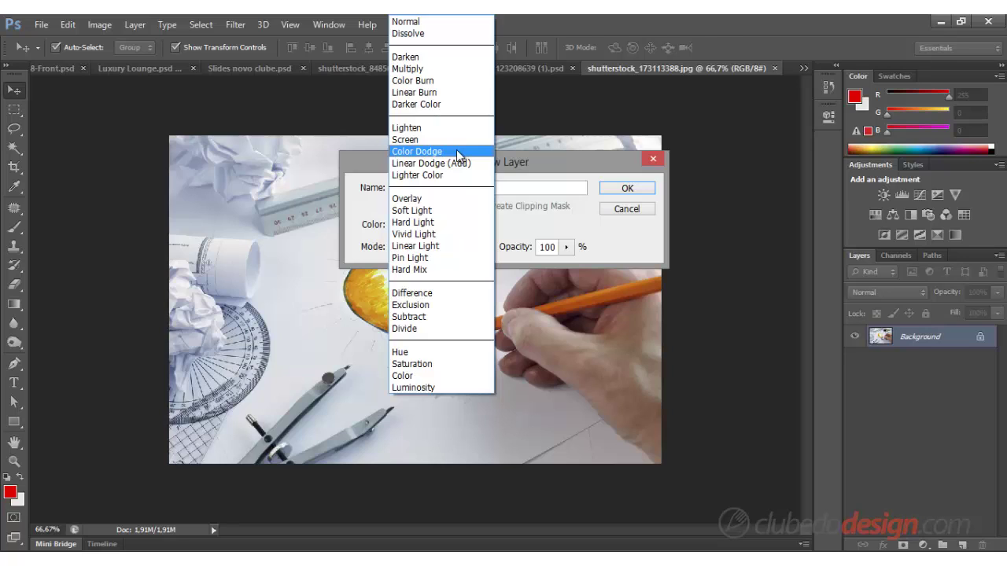
left_click(541, 158)
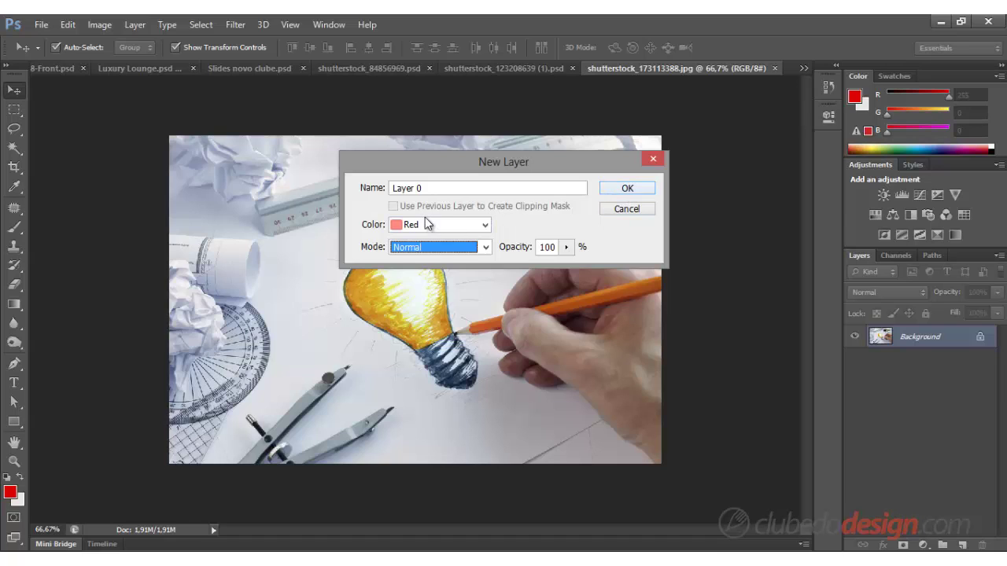
left_click(625, 188)
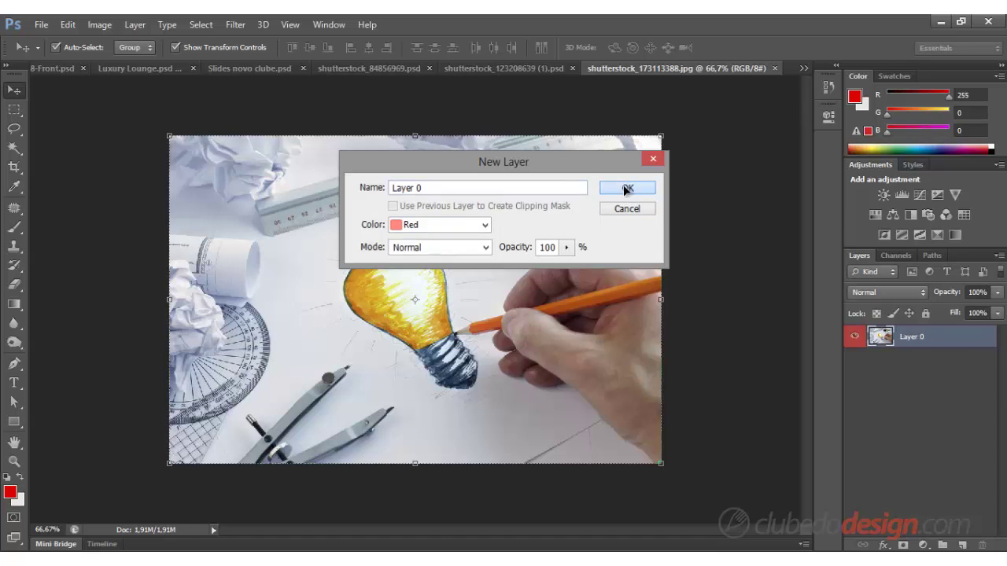
left_click(911, 414)
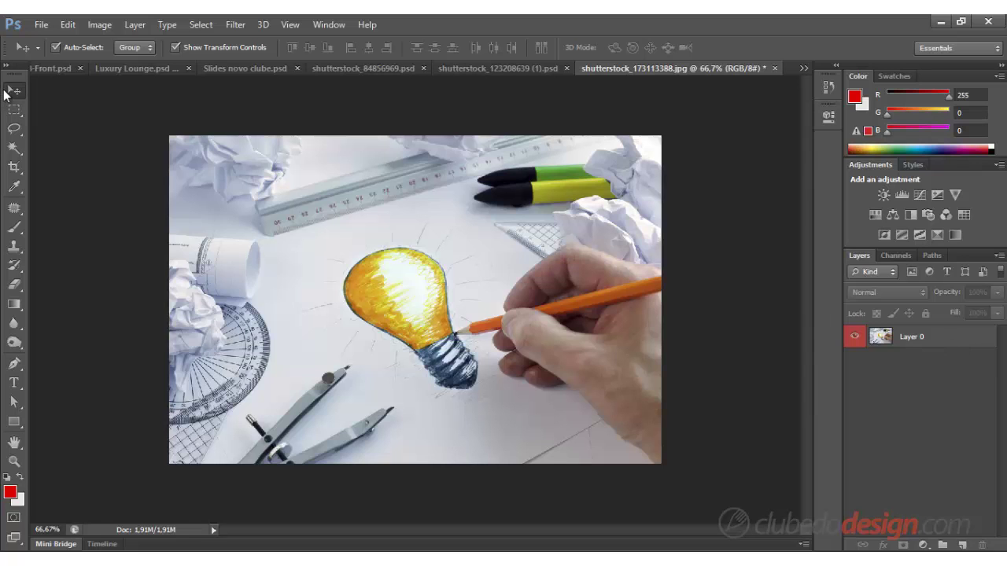
- Drag the photo down on the canvas, then undo both the move and the Layer 0 conversion
mouse_move(390, 231)
left_mouse_down()
mouse_move(346, 318)
mouse_move(520, 290)
mouse_move(386, 322)
left_mouse_up()
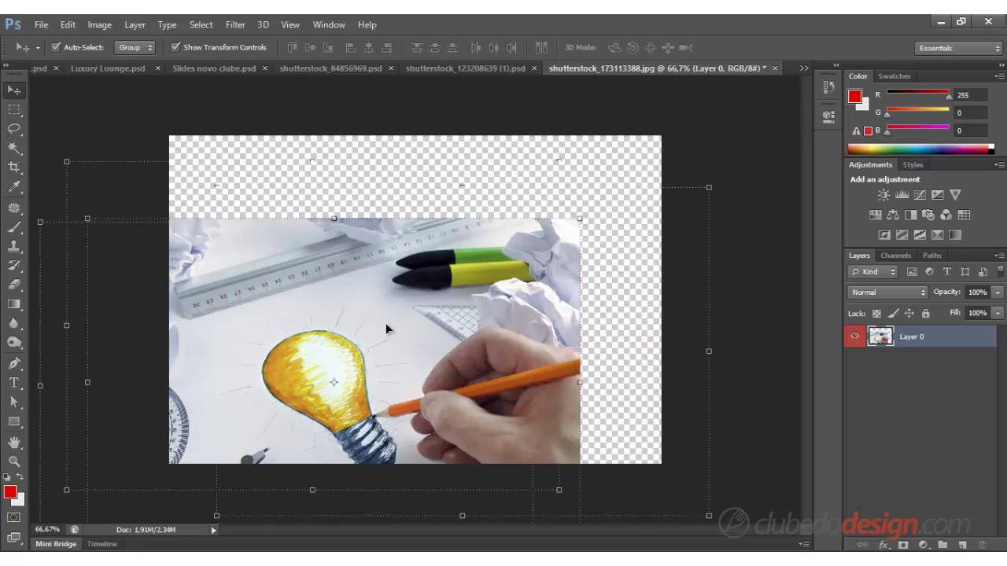
key("ctrl+z")
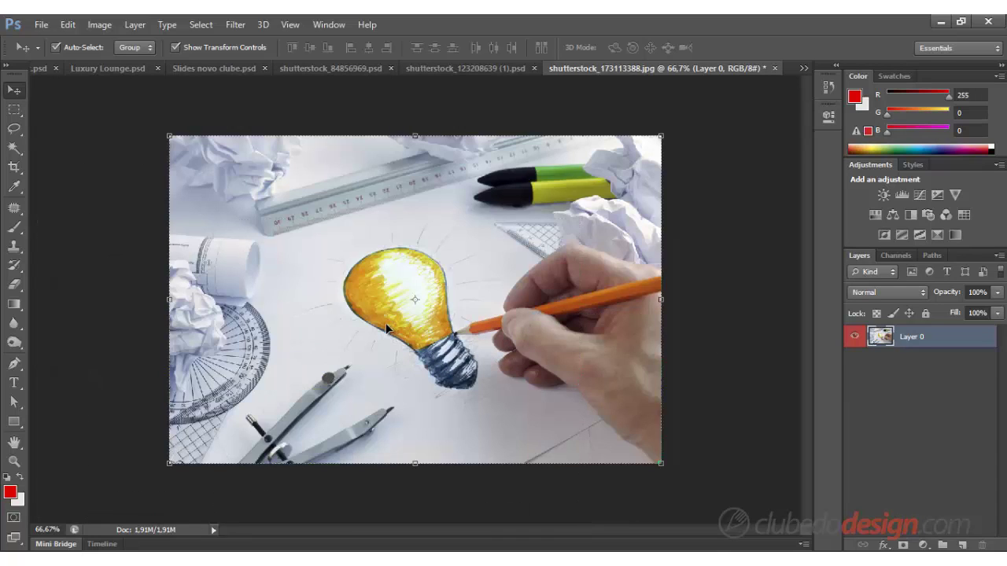
key("ctrl+alt+z")
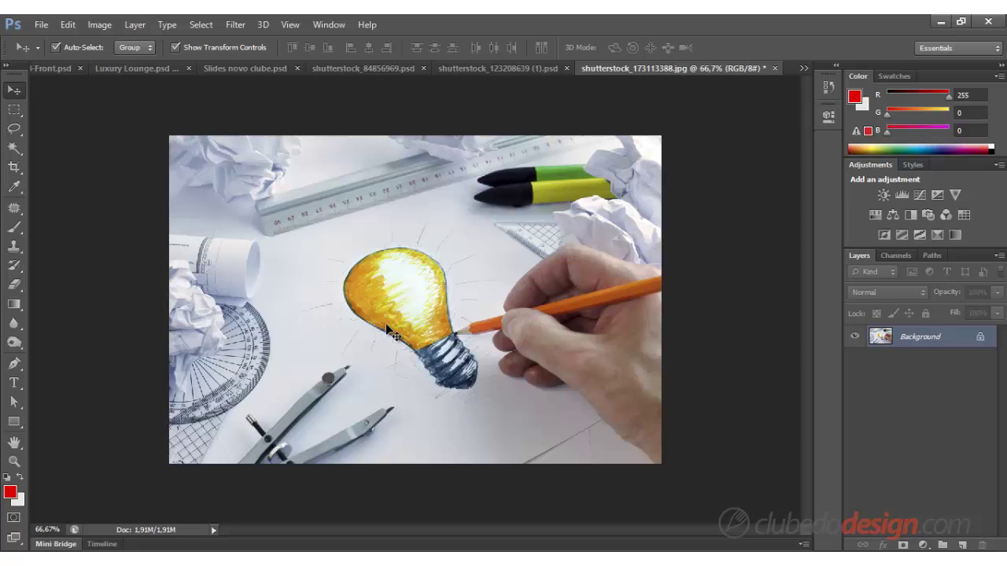
left_click(494, 71)
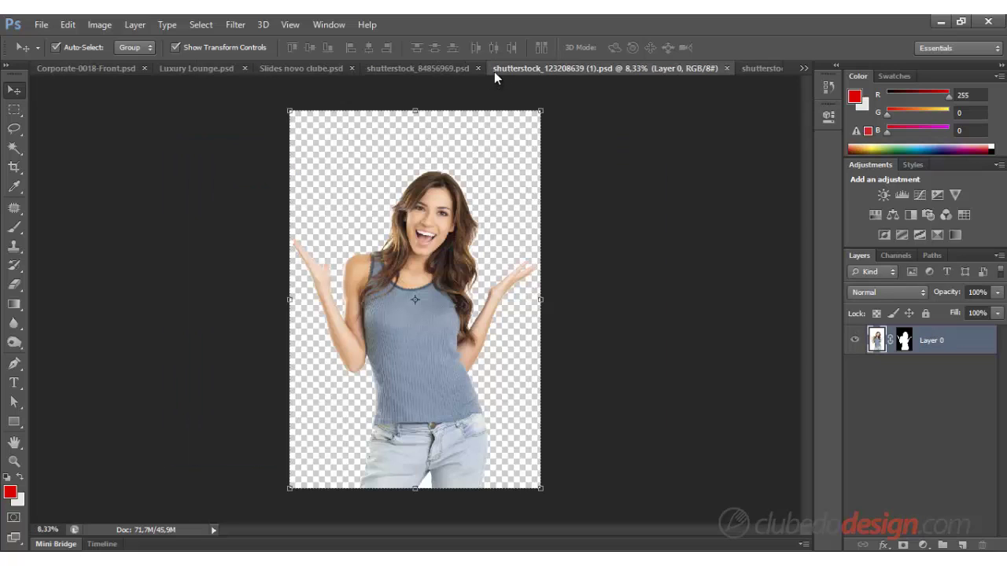
left_click(184, 69)
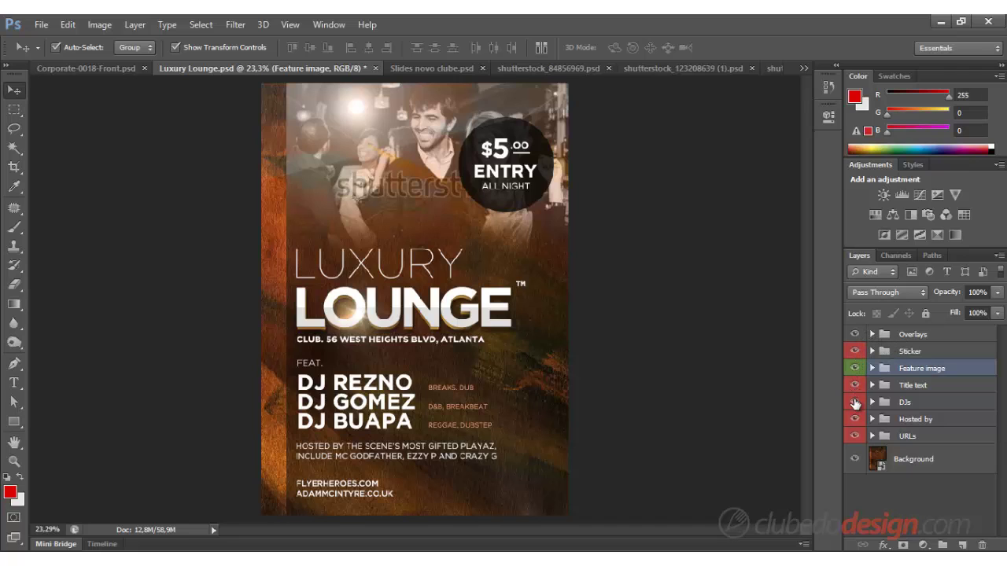
- Select the Overlays, Sticker, Feature image and DJs groups, then expand Overlays to its Overlay layer
left_click(891, 336)
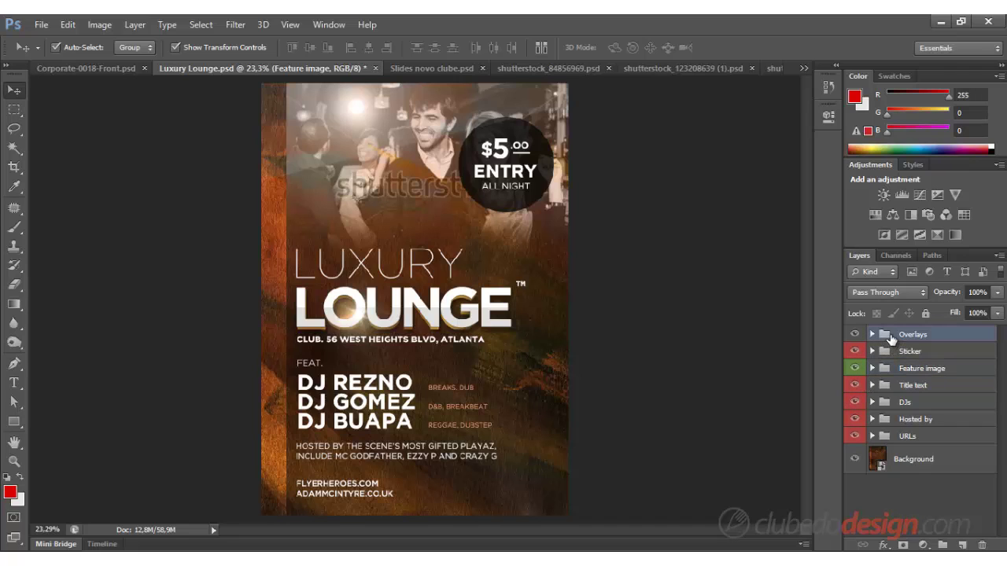
left_click(904, 354)
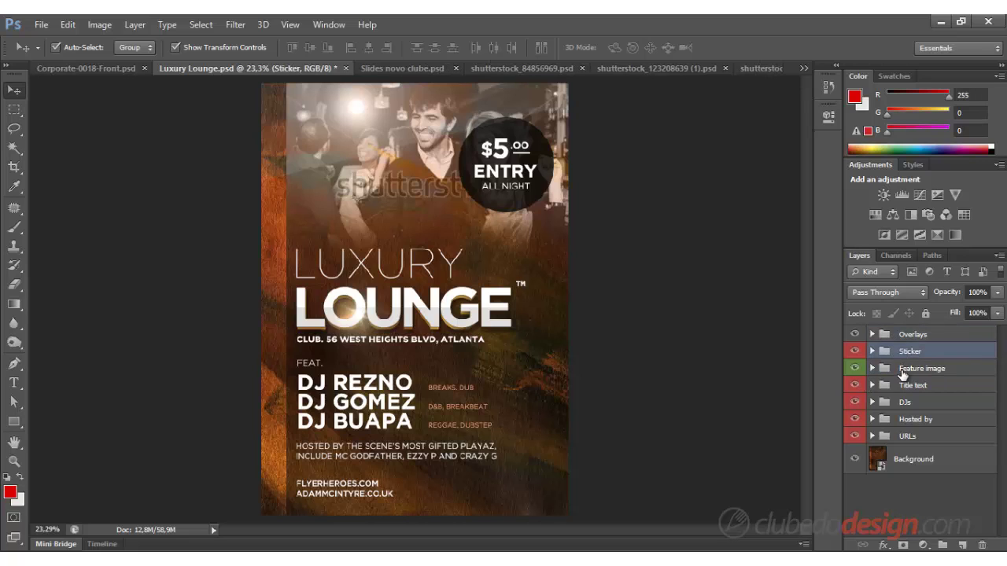
left_click(903, 370)
left_click(902, 403)
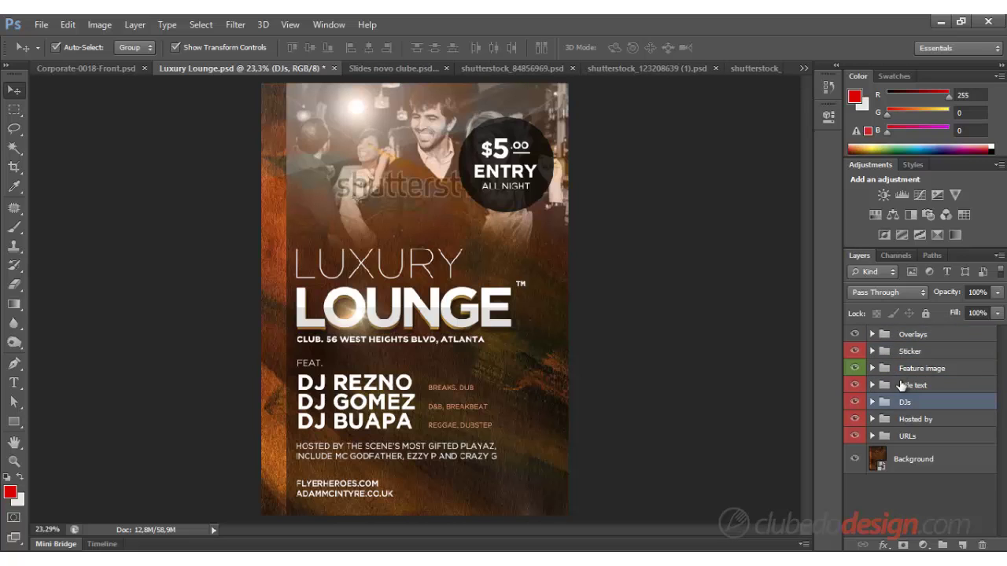
left_click(872, 334)
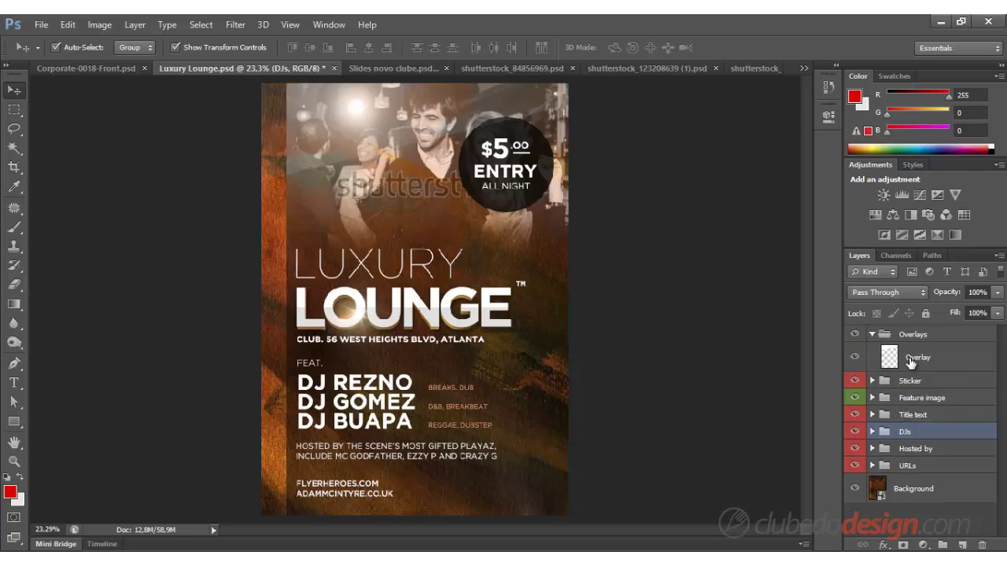
left_click(912, 359)
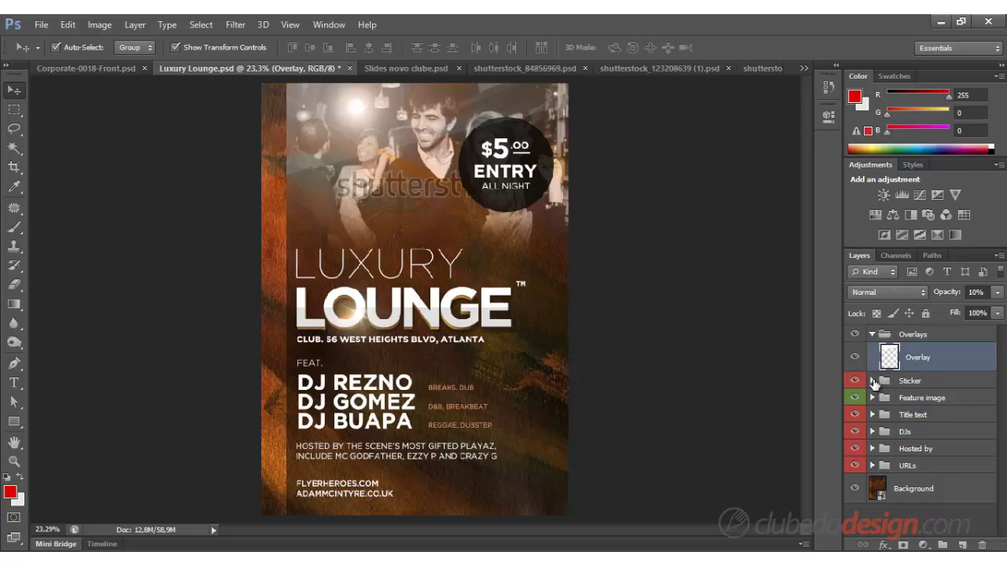
- Expand the Sticker group and its Text group, selecting the entry, all night and Background layers
left_click(874, 381)
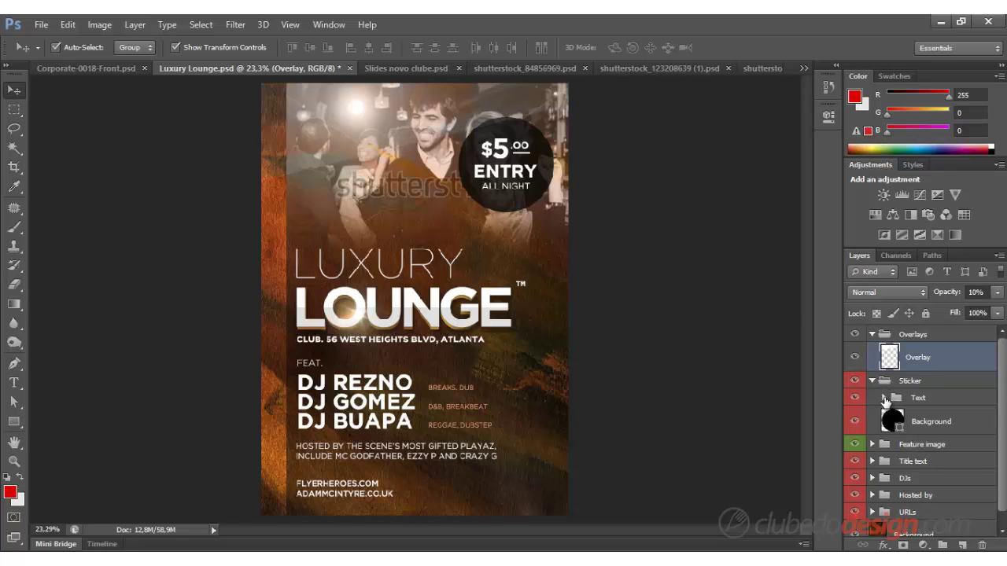
left_click(884, 398)
scroll(924, 413, "down", 2)
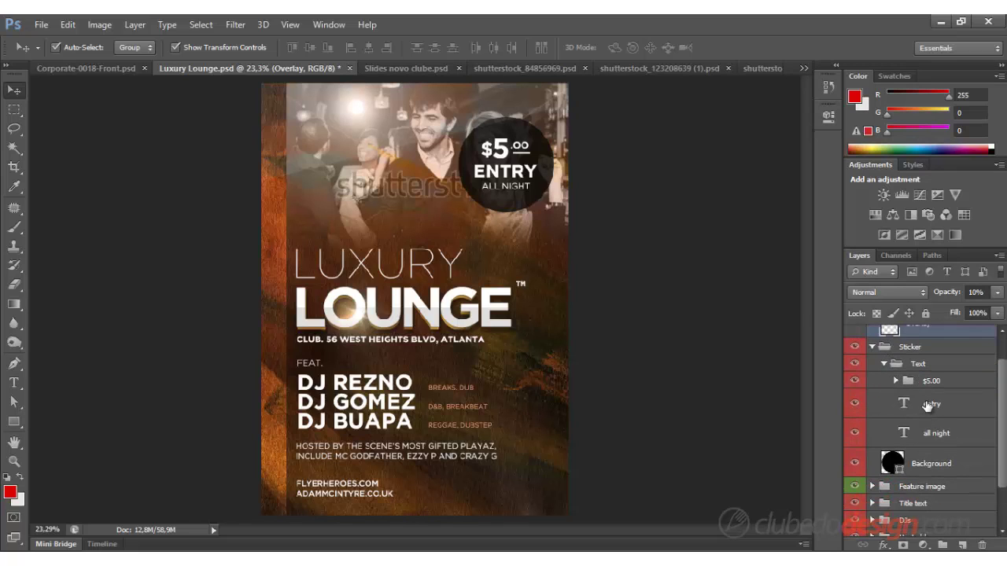
left_click(928, 405)
left_click(926, 433)
left_click(925, 463)
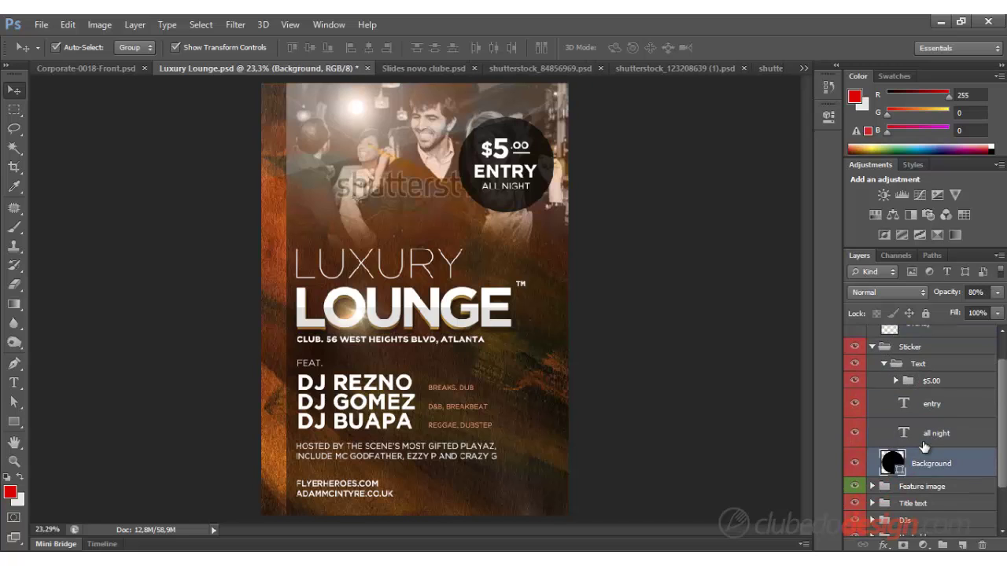
scroll(920, 453, "down", 1)
- Inspect the Feature image stock photo and placeholder layers, then move to Corporate-0018-Front.psd
left_click(871, 469)
scroll(904, 464, "down", 2)
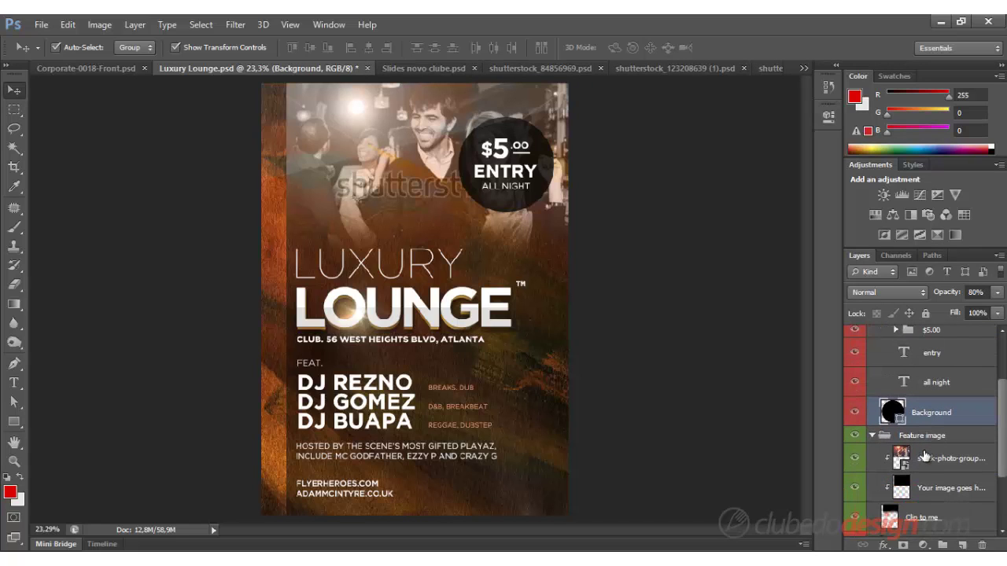
left_click(925, 457)
left_click(924, 495)
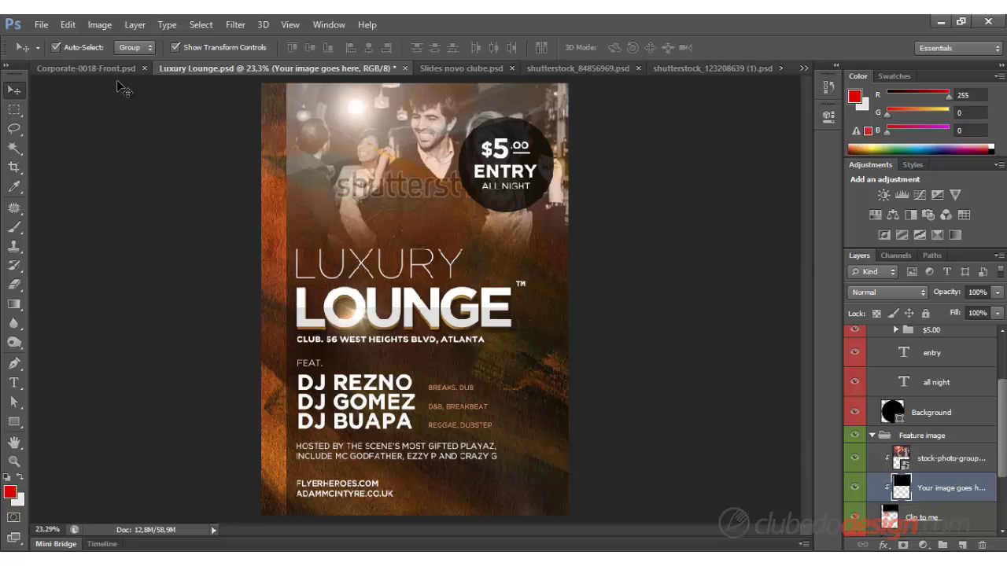
left_click(87, 68)
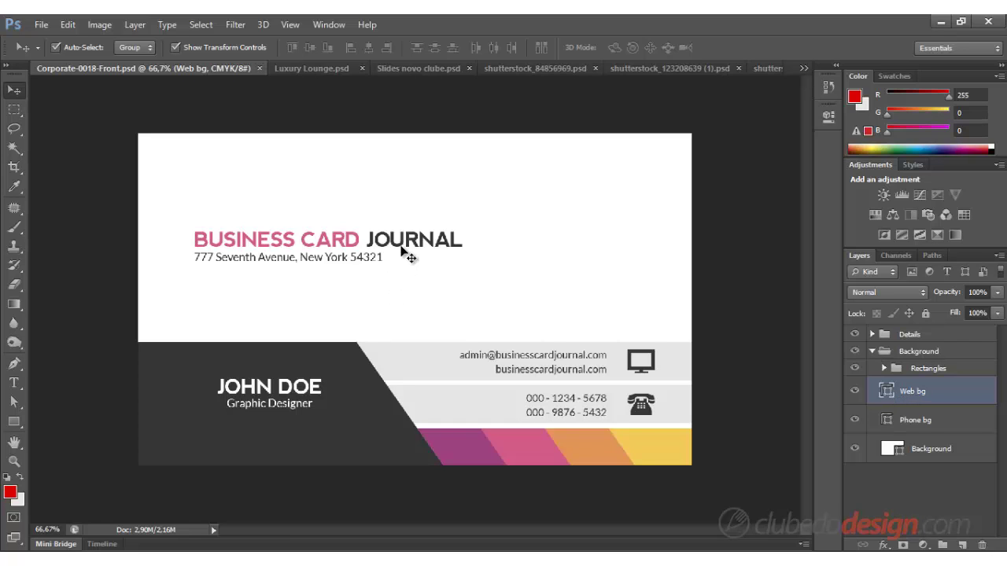
- Expand Details and toggle visibility of its subgroups, the Background group and the Rectangles group
left_click(872, 335)
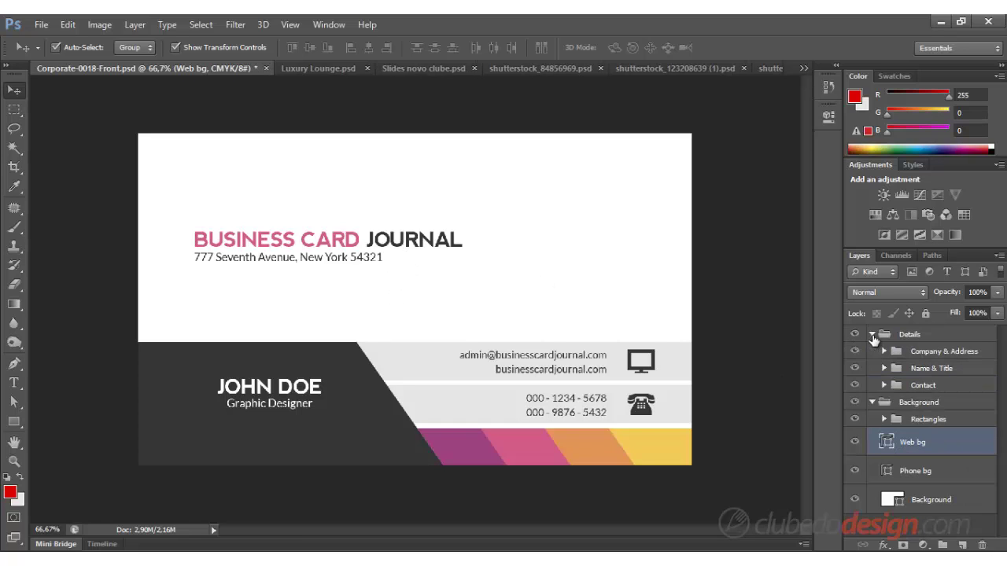
left_click(855, 352)
left_click(855, 368)
left_click(855, 368)
left_click(855, 385)
left_click(854, 402)
left_click(855, 402)
left_click(855, 420)
left_click(855, 419)
- Hide and reshow Rectangles layers 1–4, then return to the shutterstock_173113388.jpg lightbulb photo
left_click(884, 420)
left_click(855, 442)
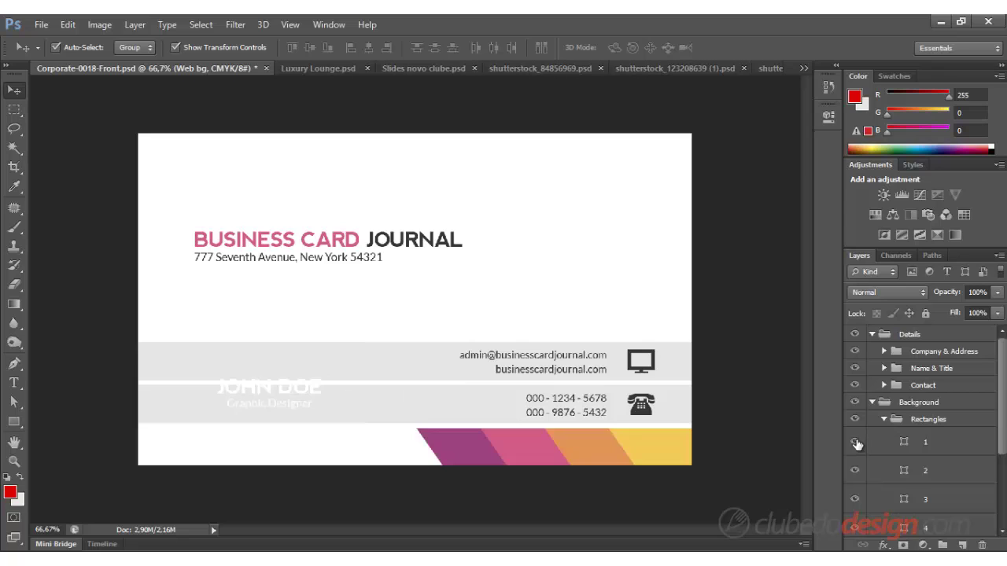
left_click(855, 442)
left_click(854, 470)
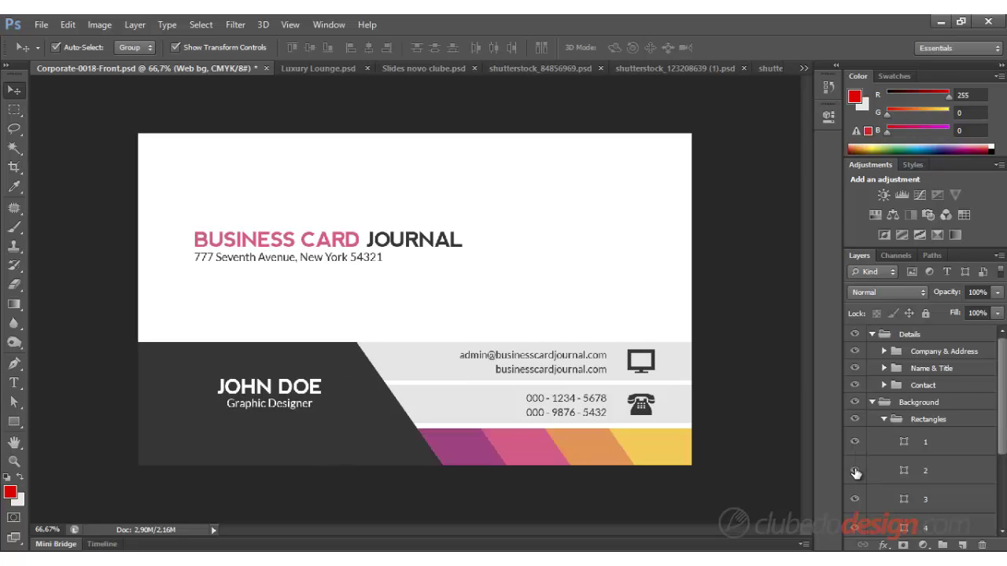
left_click(855, 499)
left_click(855, 499)
left_click(855, 527)
scroll(858, 503, "down", 1)
scroll(861, 493, "down", 2)
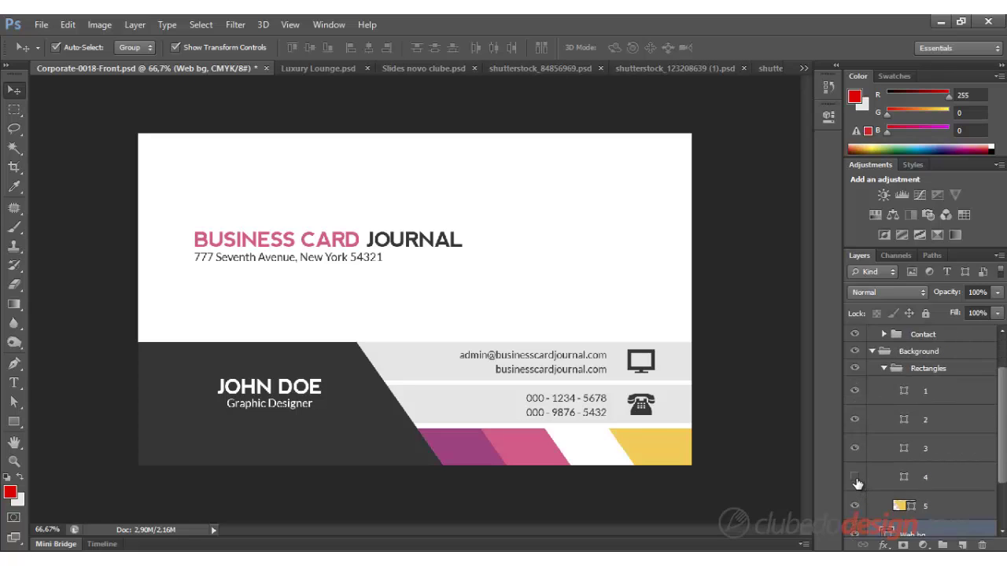
left_click(855, 476)
scroll(856, 481, "down", 2)
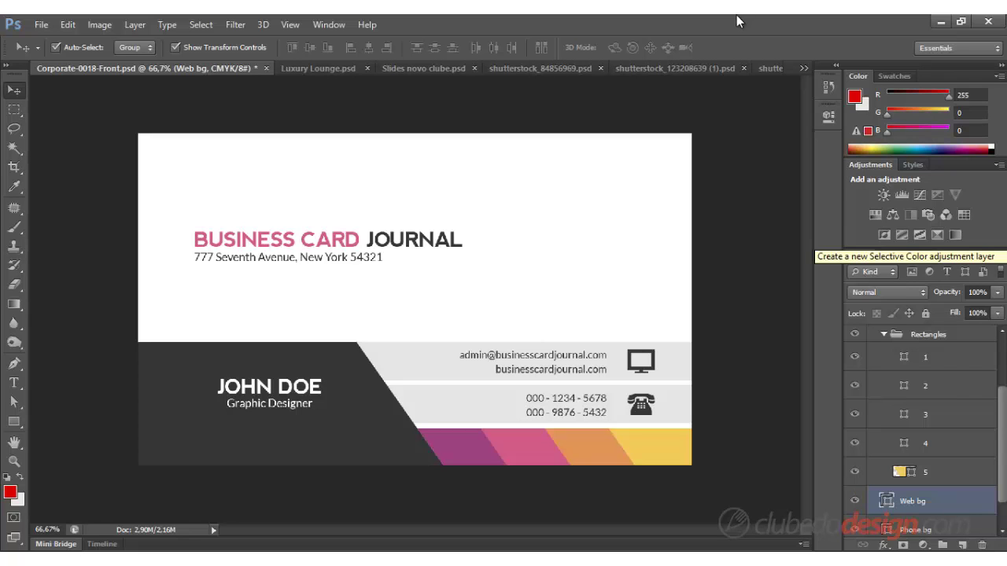
left_click(762, 68)
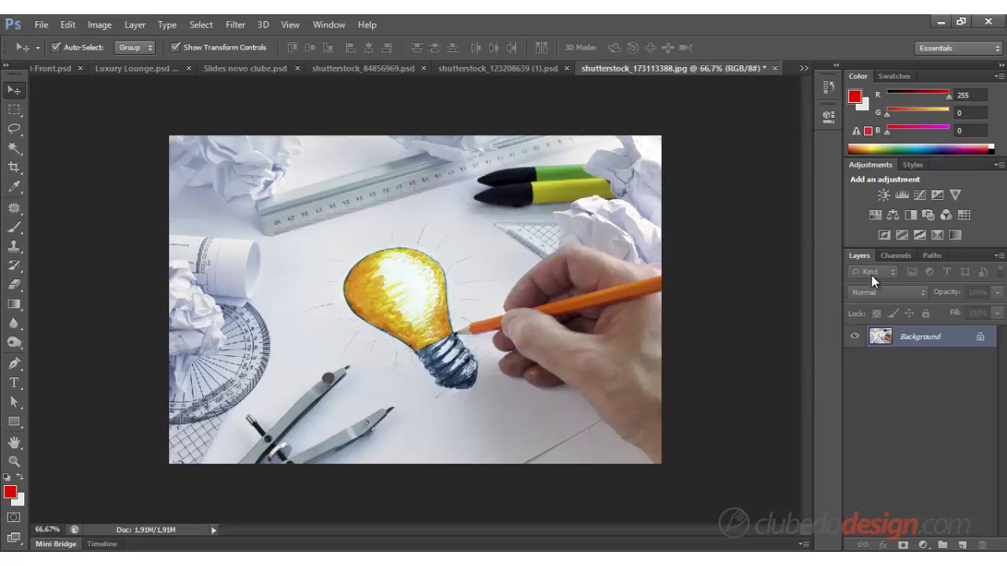
- Float the Layers panel out of the dock, stretch it taller, and nudge it left
left_click_drag(865, 257, 655, 134)
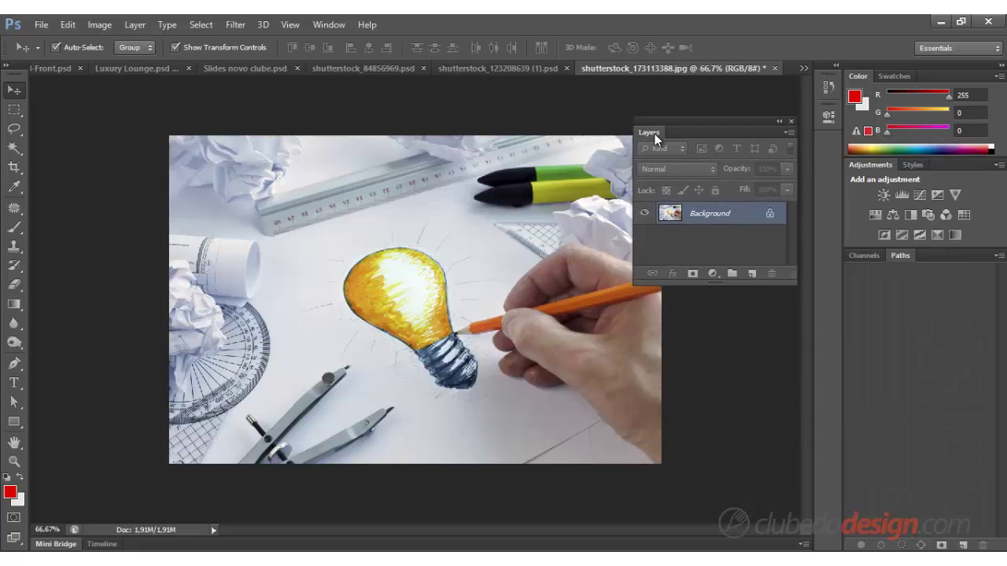
left_click_drag(714, 282, 718, 483)
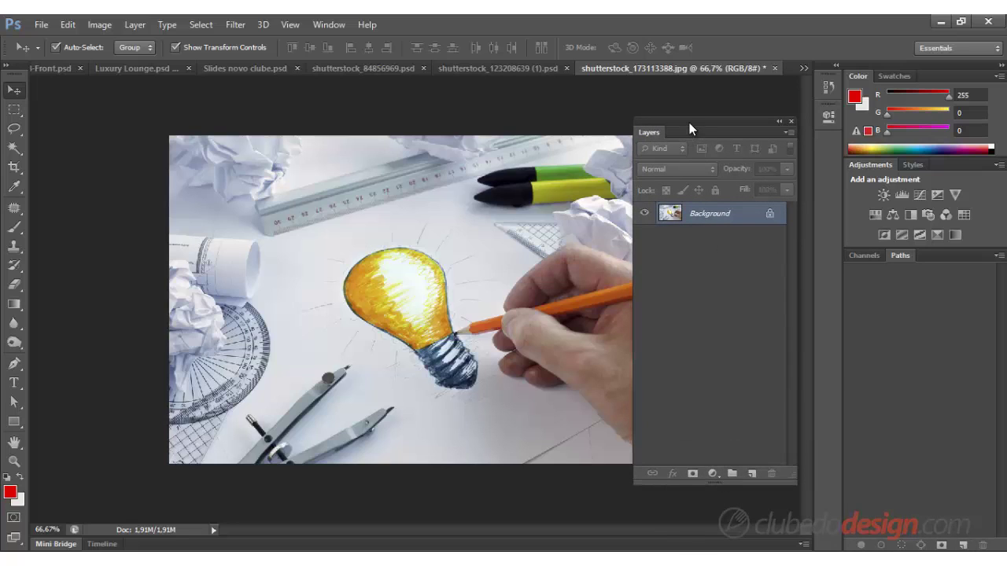
left_click_drag(689, 123, 664, 117)
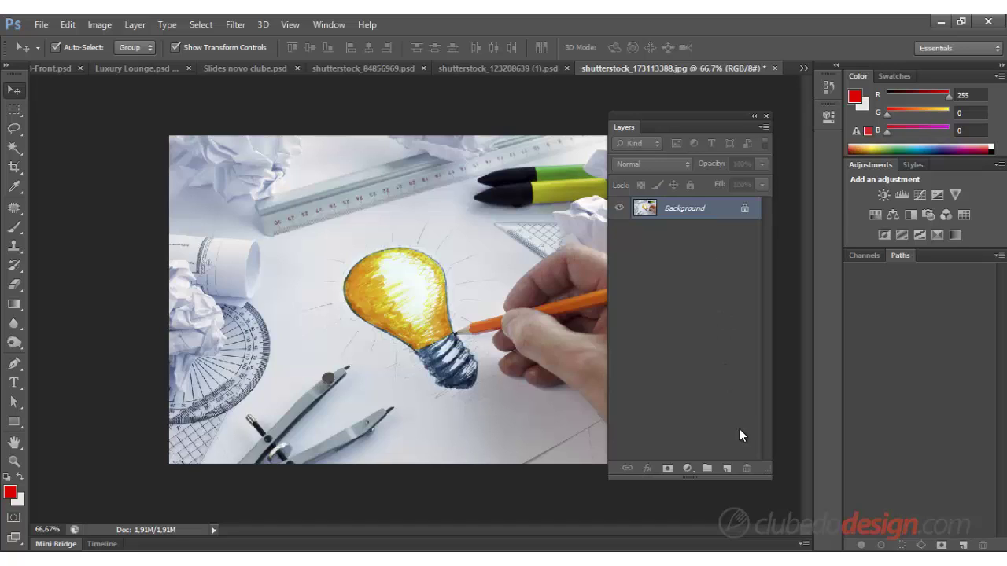
left_click(727, 470)
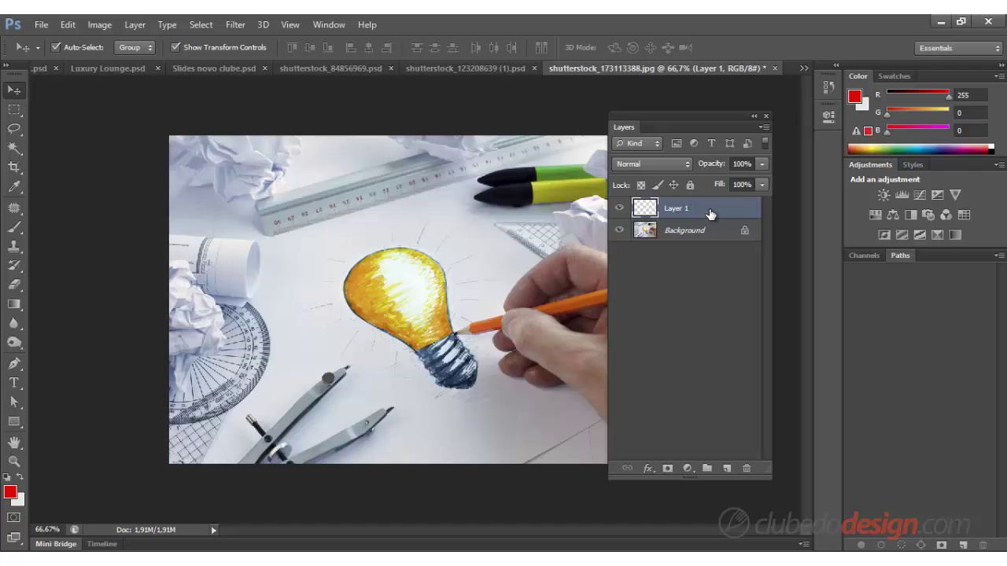
left_click(746, 469)
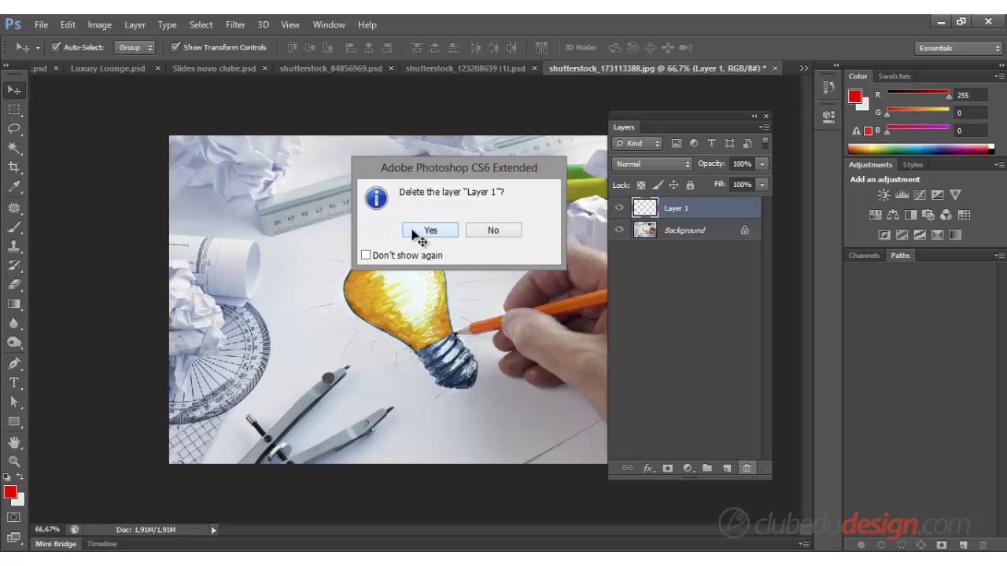
left_click(411, 232)
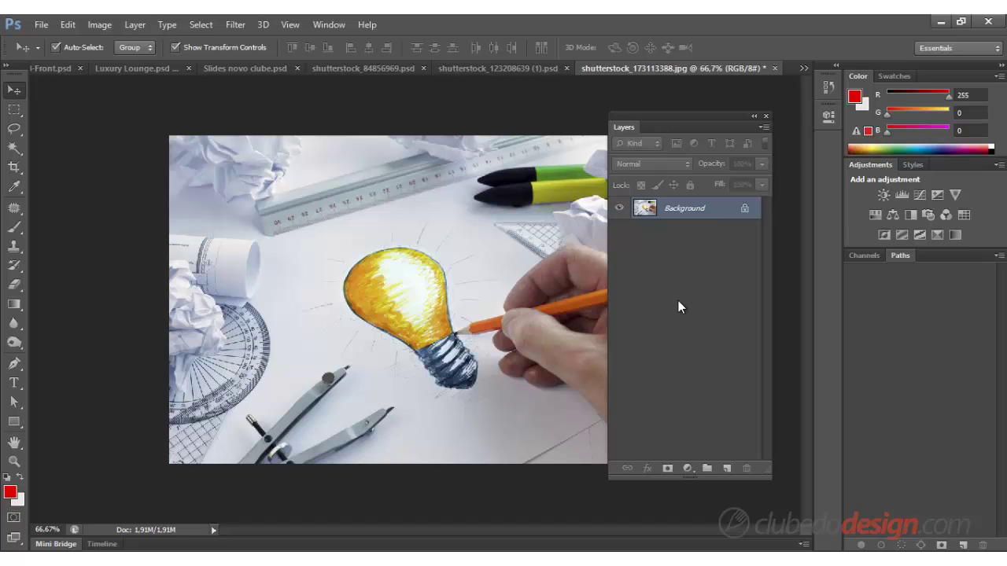
- Create a new Layer 1 above the Background through the New Layer dialog (Ctrl+Shift+N)
key("ctrl+shift+n")
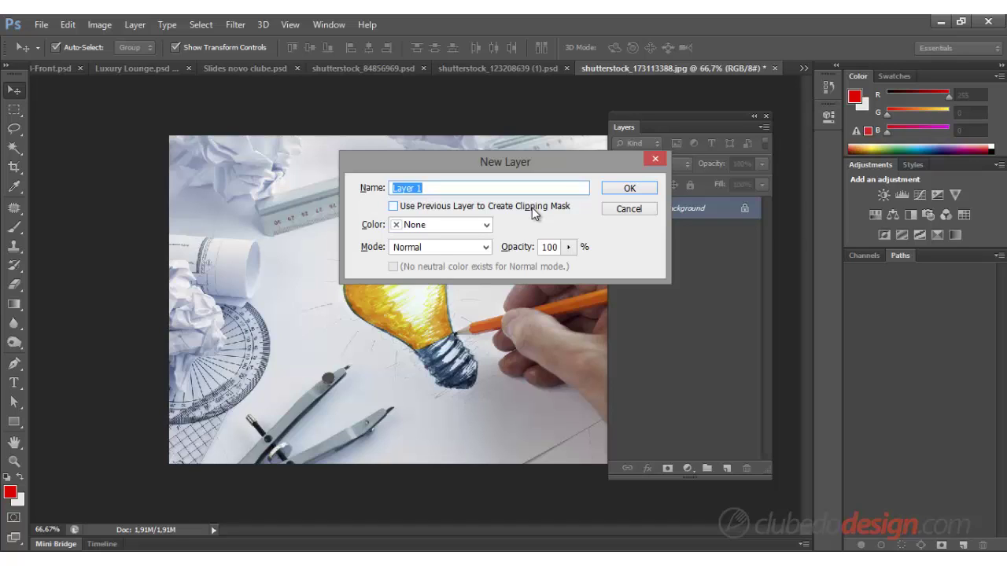
left_click(627, 189)
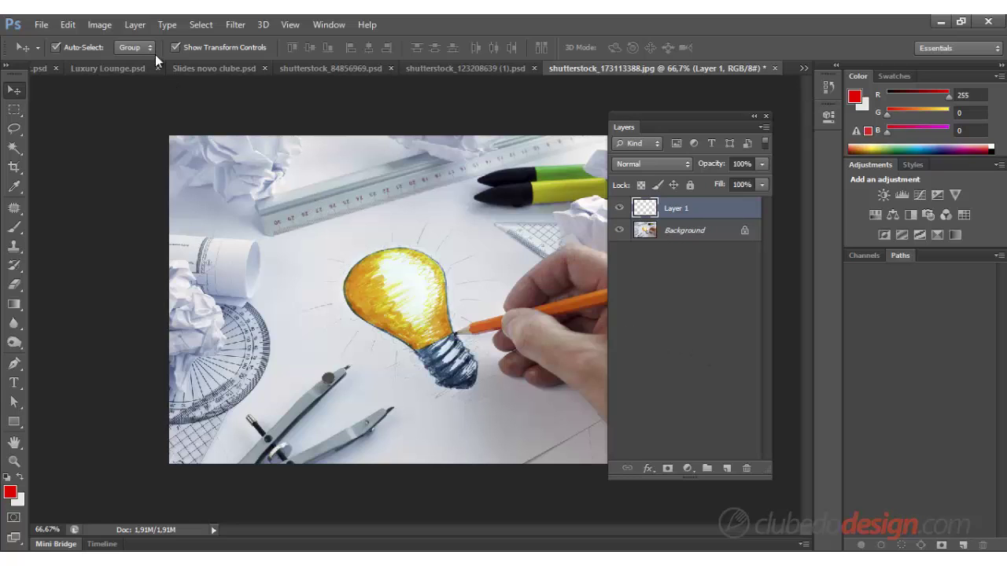
left_click(135, 24)
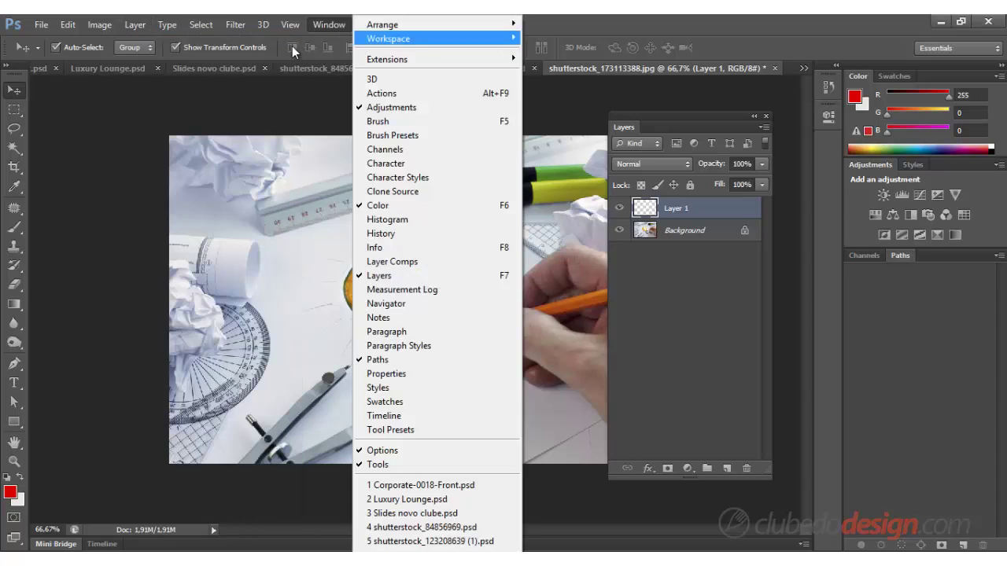
left_click(329, 25)
left_click(135, 24)
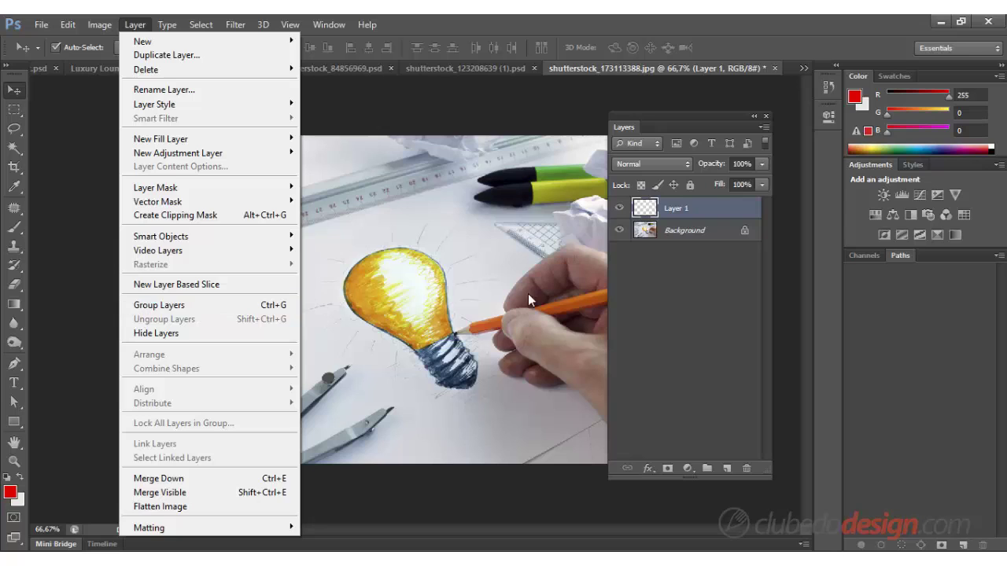
left_click(663, 306)
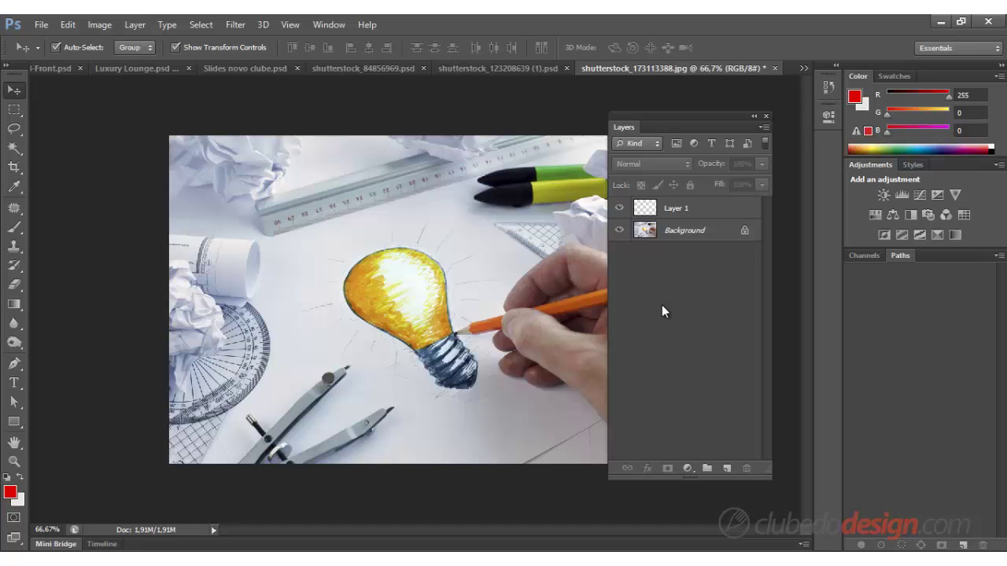
- Start renaming Layer 1 twice, clearing the name and then cancelling the edit
left_click(745, 210)
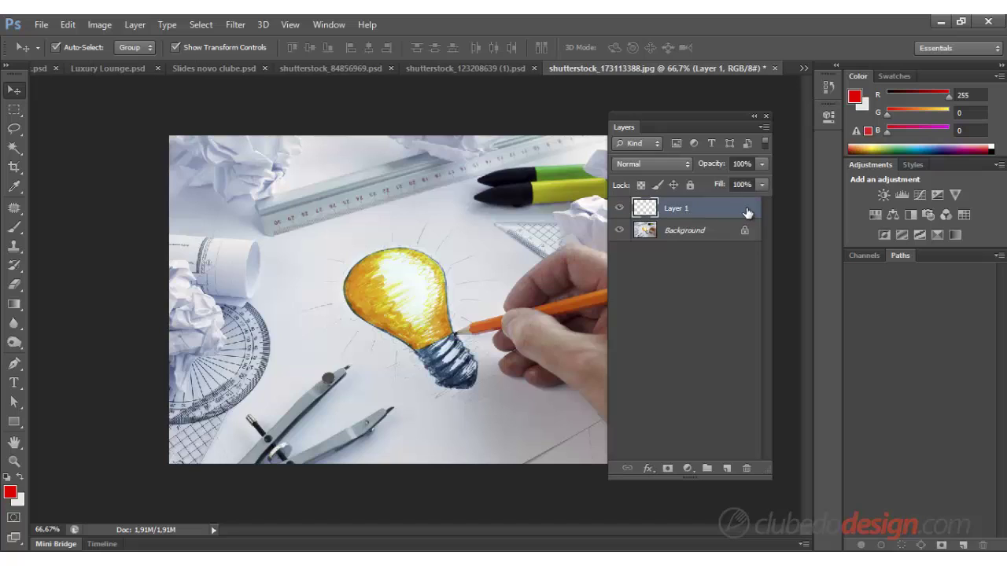
double_click(676, 209)
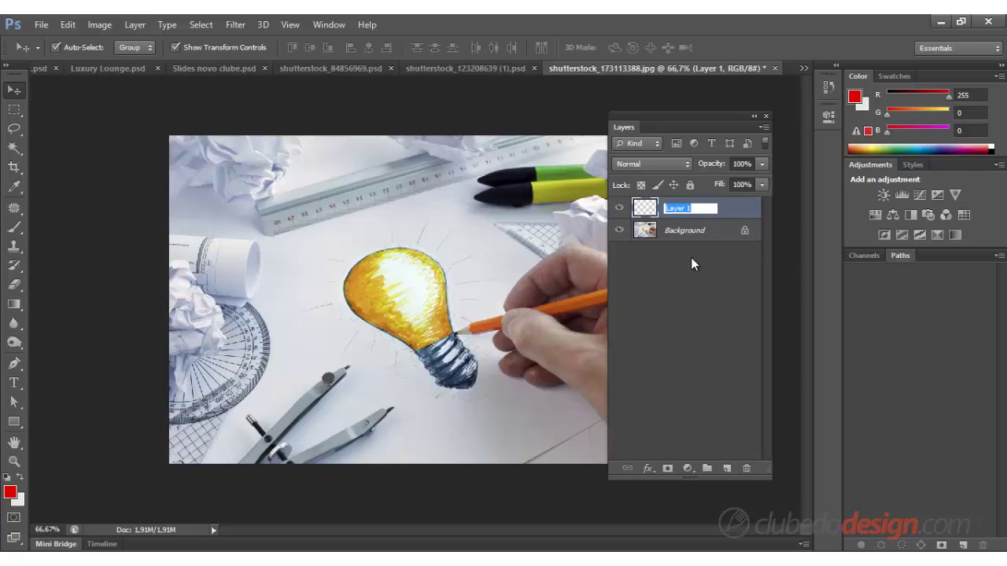
left_click(690, 257)
left_click(677, 214)
double_click(678, 210)
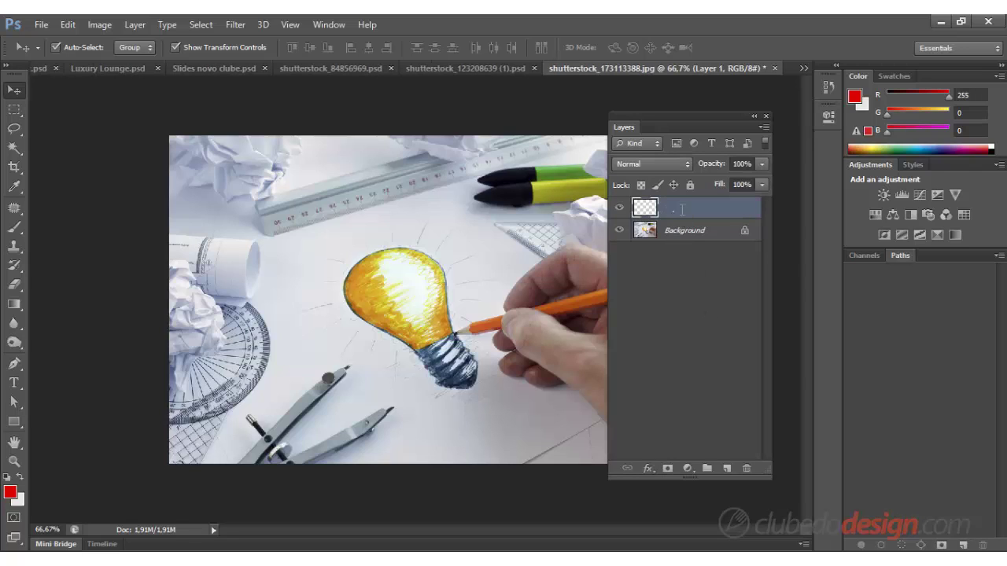
left_click(707, 208)
key("BackSpace")
key("BackSpace")
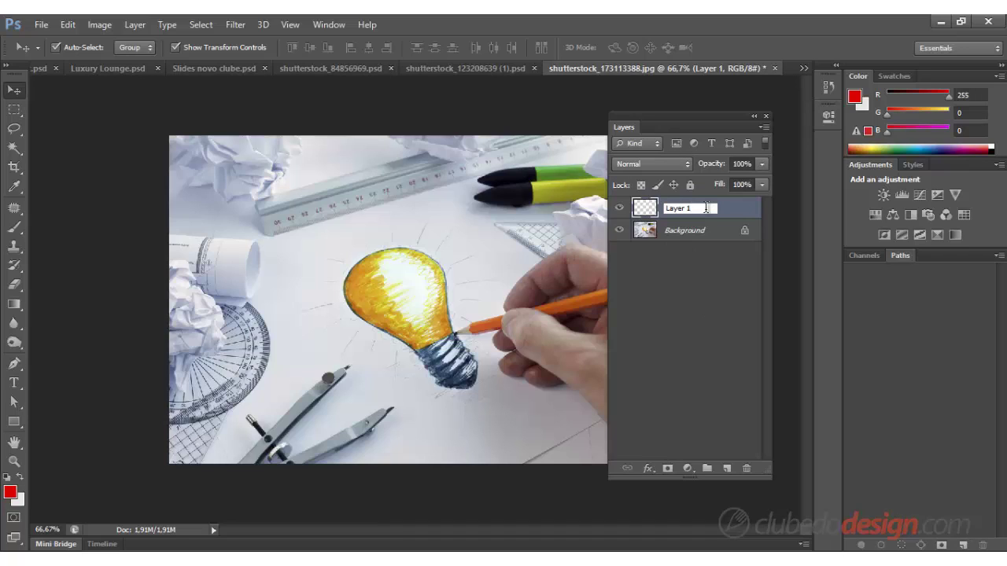
key("BackSpace")
key("BackSpace")
key("BackSpace")
key("BackSpace")
key("BackSpace")
key("Escape")
- Rename Layer 1 to 'Camada transparente'
double_click(677, 211)
type("Canada")
type("transparente")
key("Return")
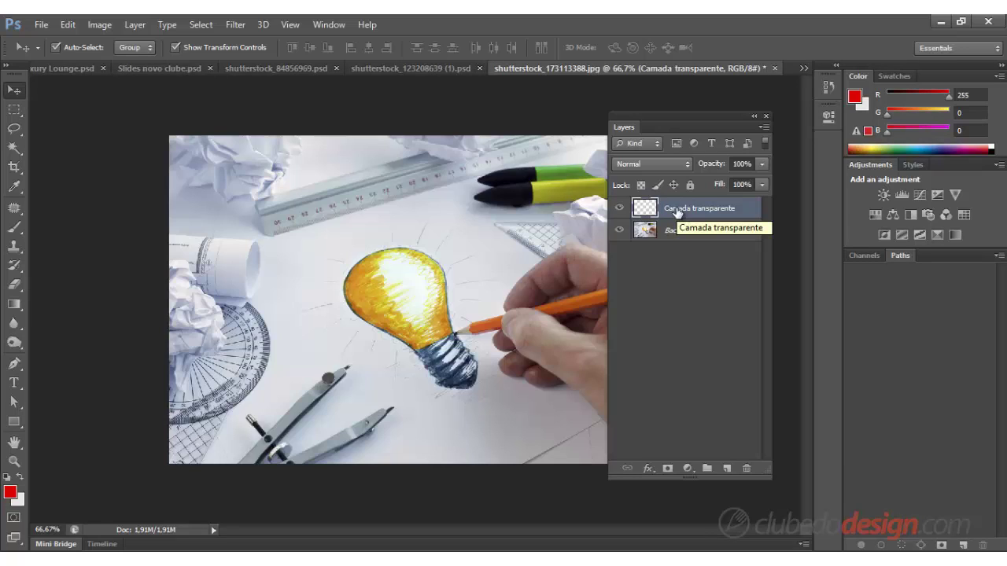
- Add empty layers up to Layer 3 above Camada transparente, then select the Rectangular Marquee (M)
left_click(726, 469)
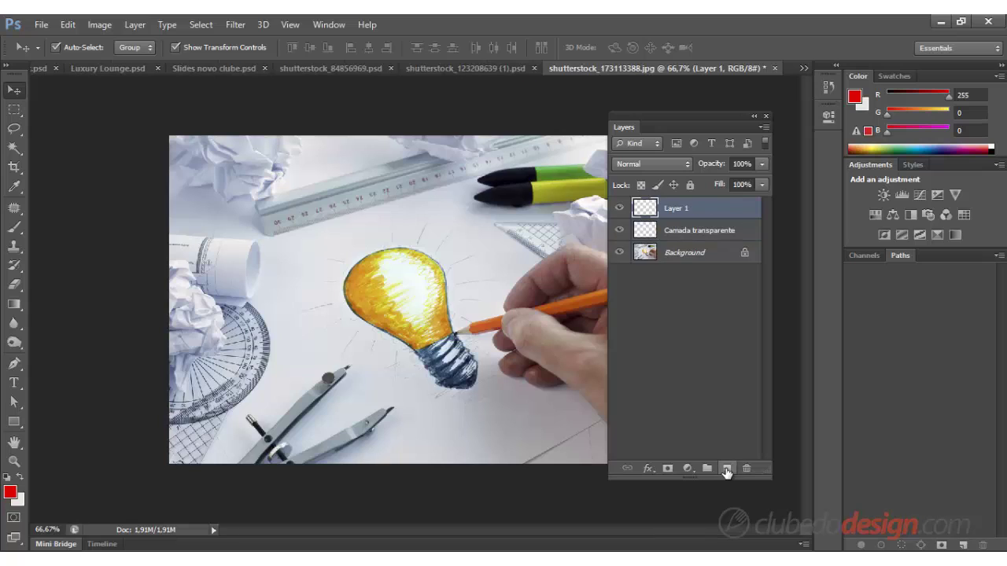
left_click(726, 468)
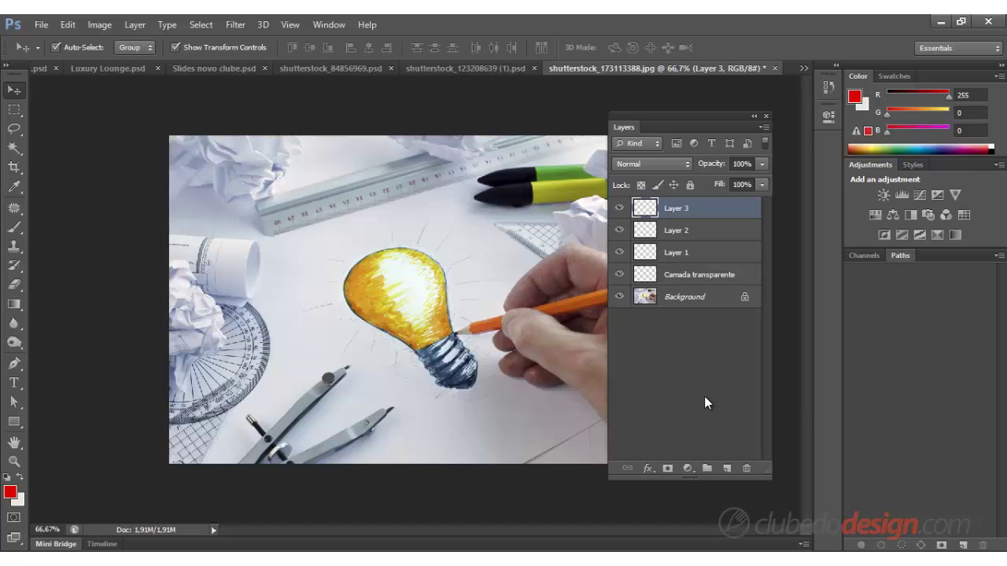
key("m")
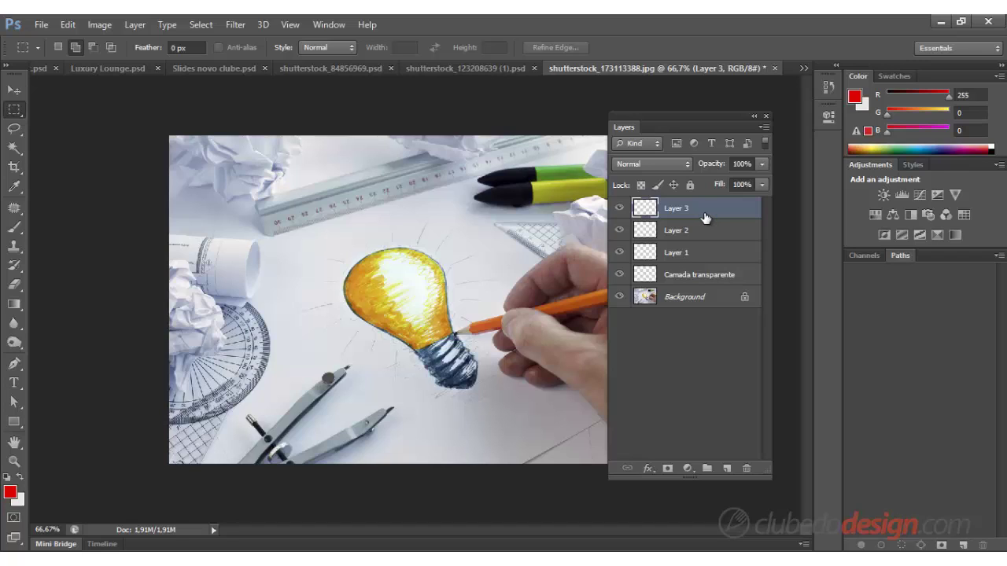
- Select Layer 3 through Camada transparente, the four layers above Background
left_click(688, 254, "ctrl")
left_click(694, 301, "ctrl")
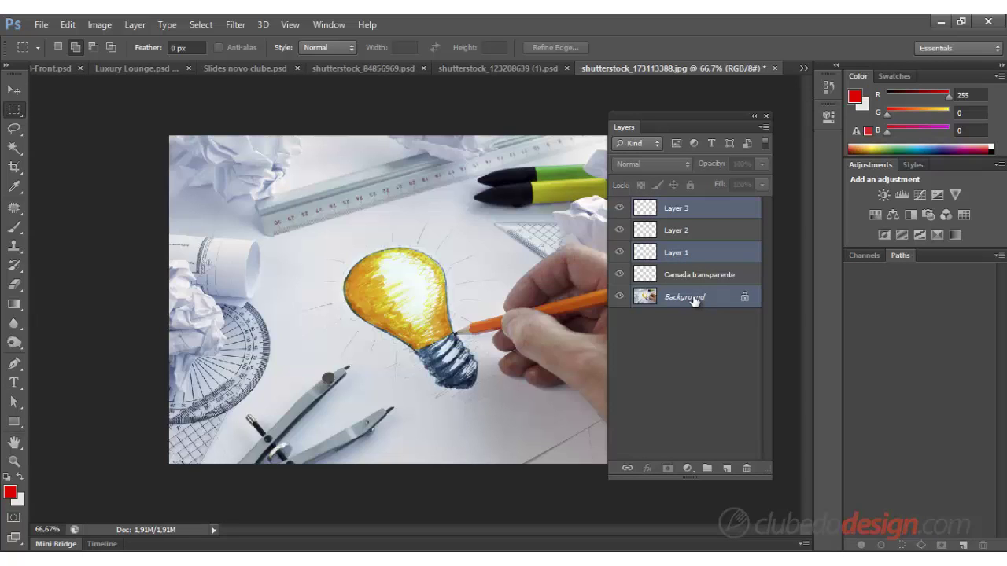
left_click(697, 335)
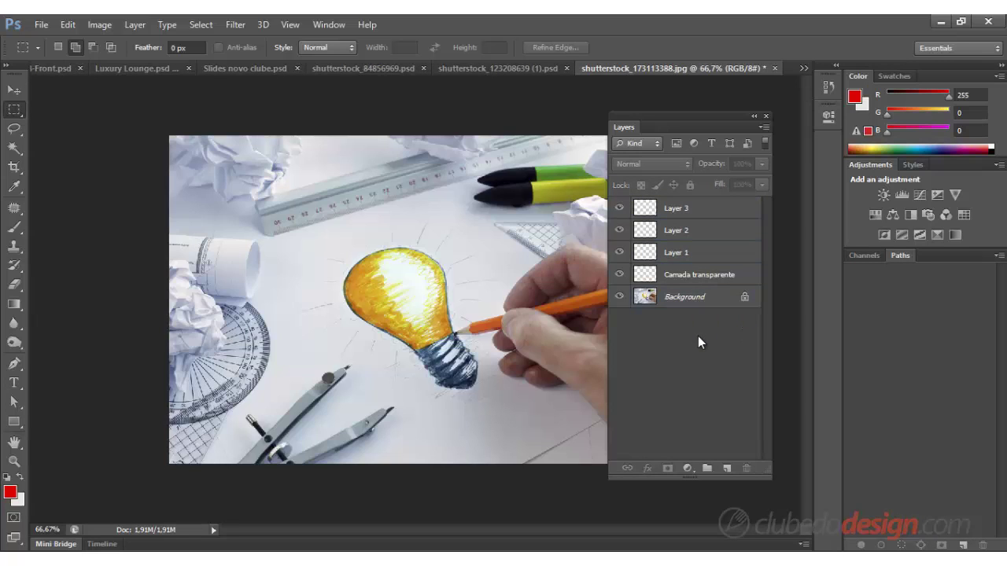
left_click(698, 211)
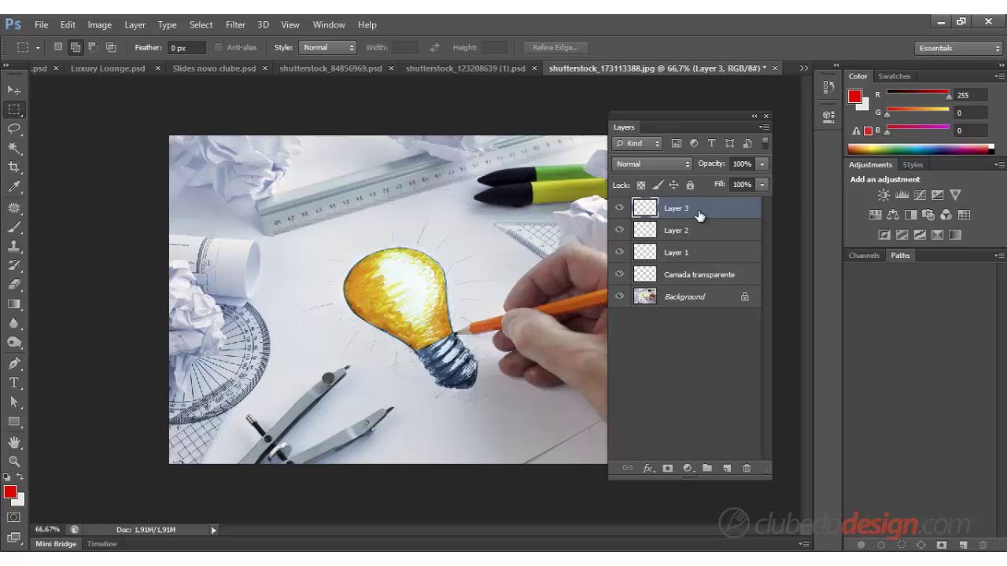
left_click(701, 277, "shift")
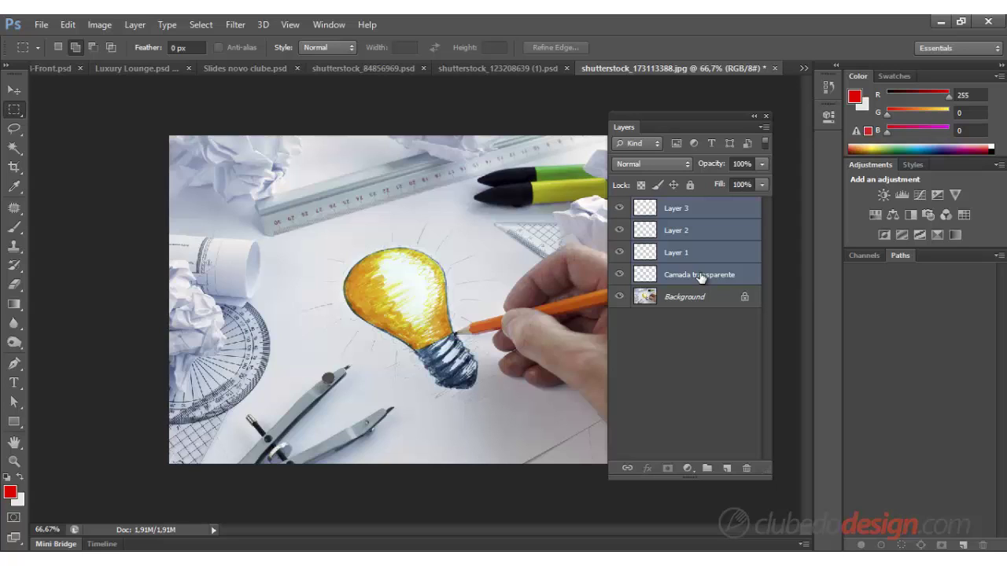
- Group the four layers with Ctrl+G, ungroup them, then regroup them into Group 1
key("ctrl+g")
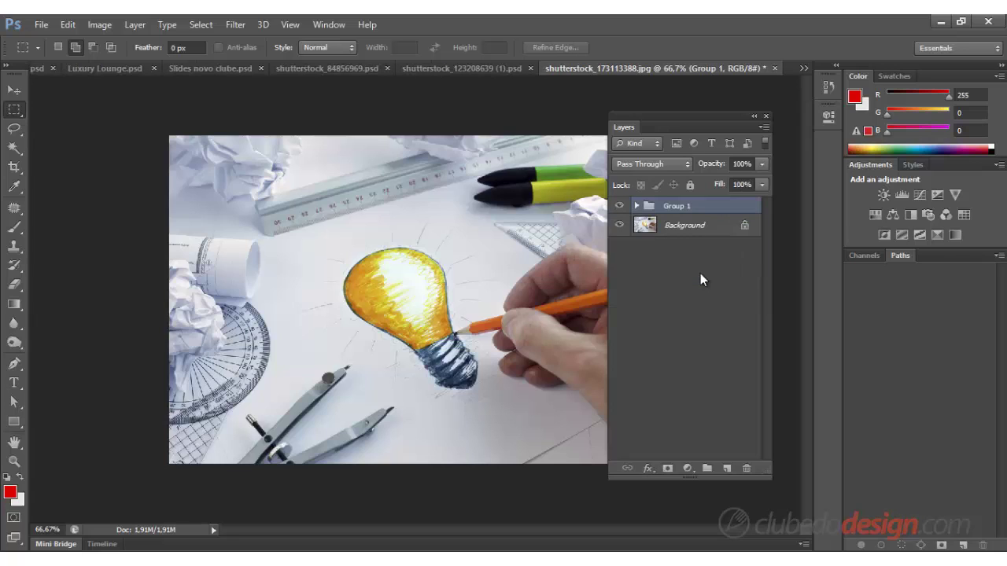
key("ctrl+shift+g")
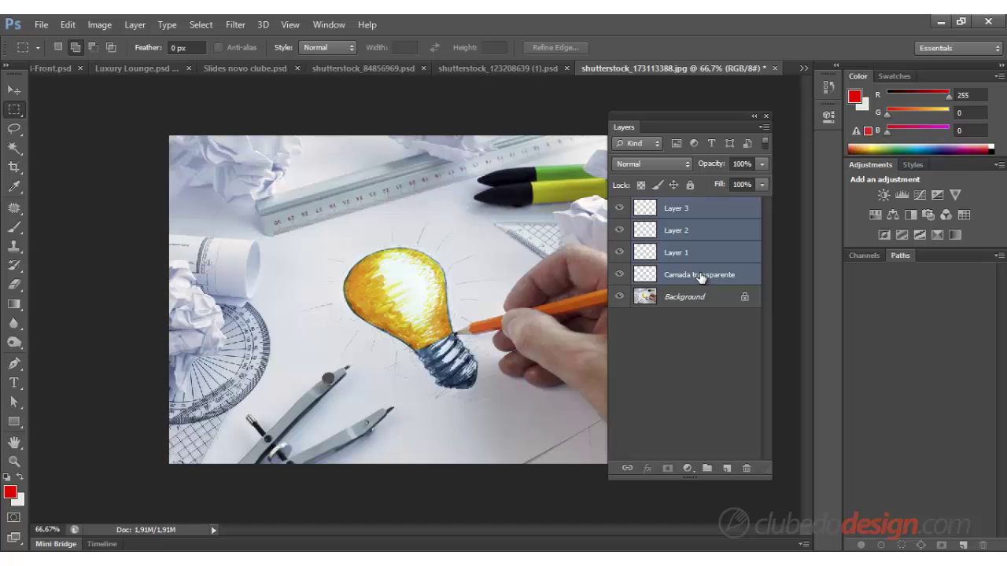
left_click(708, 469)
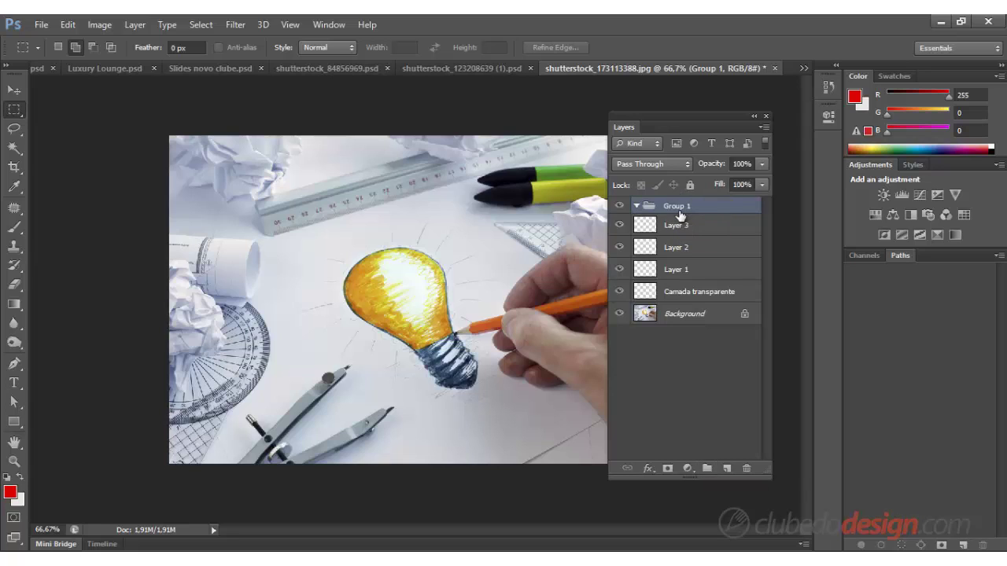
- Reorder Layer 3 inside Group 1 and move Layer 1 and Camada transparente out
left_click(657, 232)
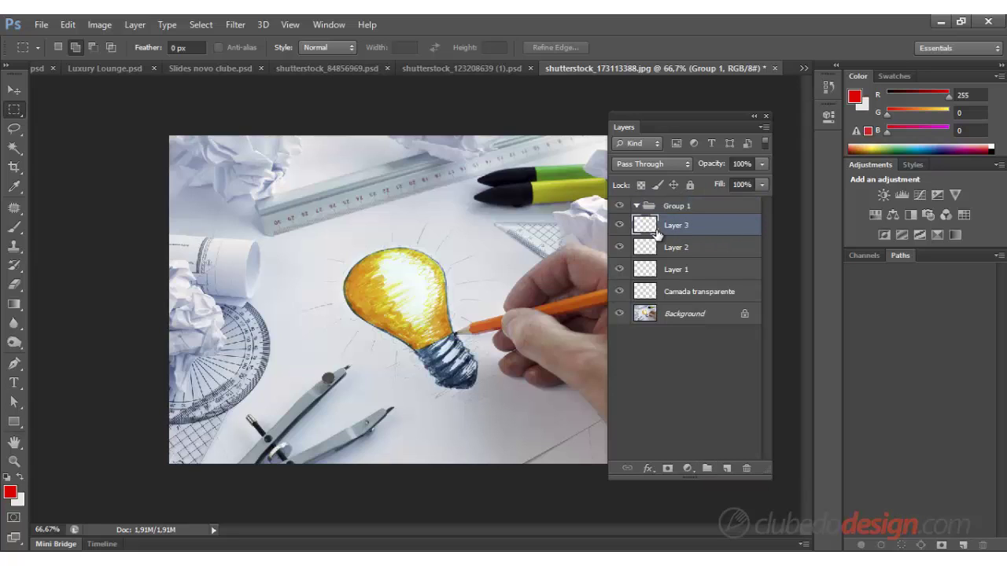
left_click_drag(657, 233, 687, 207)
left_click(674, 247)
mouse_move(678, 265)
left_mouse_down()
mouse_move(708, 253)
mouse_move(688, 265)
mouse_move(691, 281)
left_mouse_up()
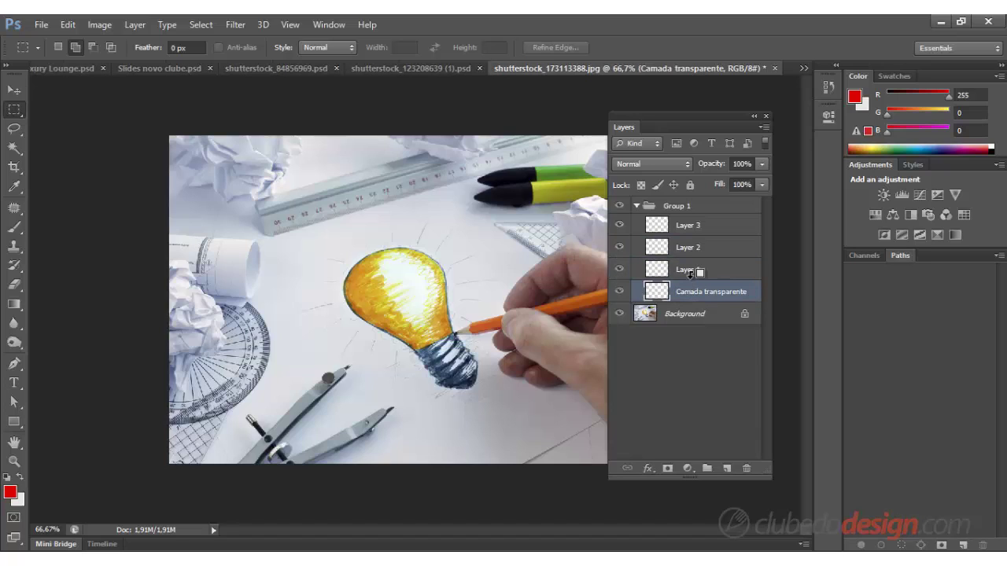
left_click(692, 271)
left_click_drag(688, 247, 691, 273)
- Ungroup Group 1, then drag all four layers onto New Group to rebuild it
key("alt+bracketright")
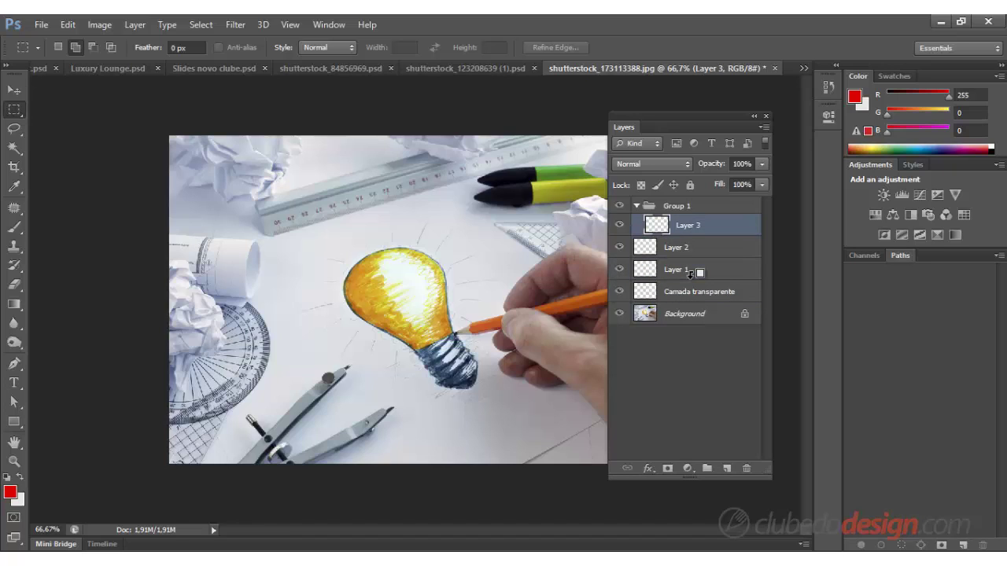
key("alt+bracketright")
key("ctrl+shift+g")
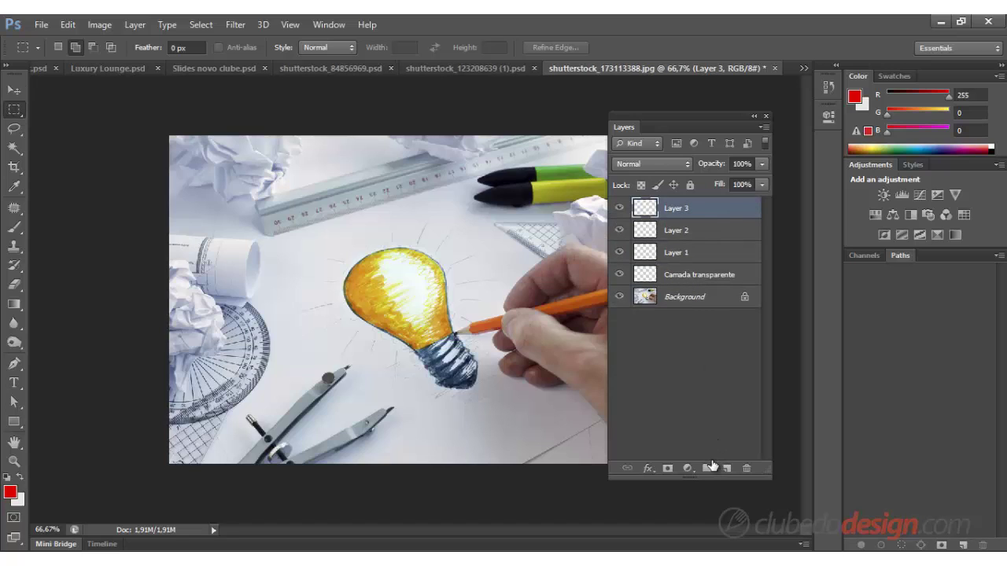
left_click(674, 280, "shift")
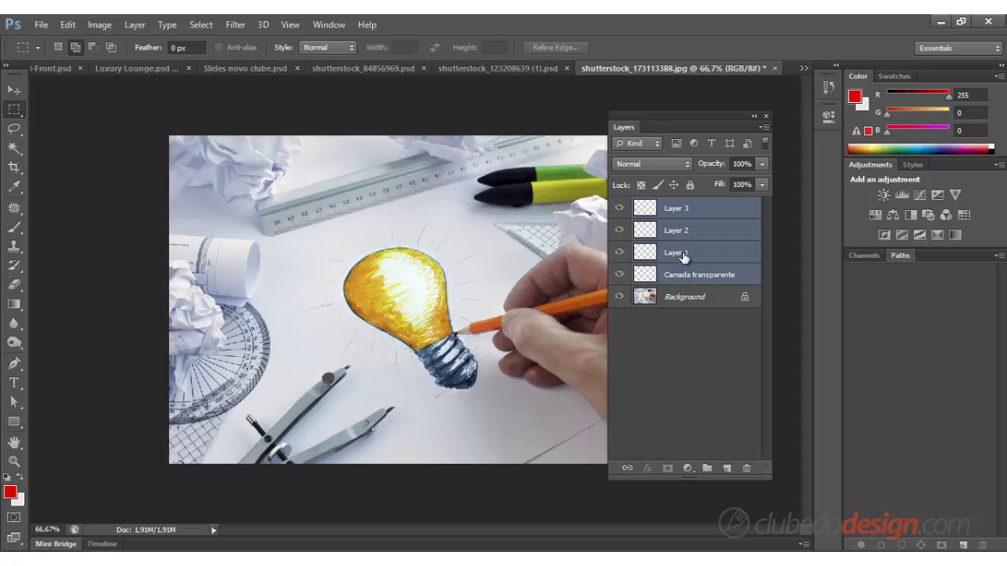
left_click_drag(675, 281, 708, 468)
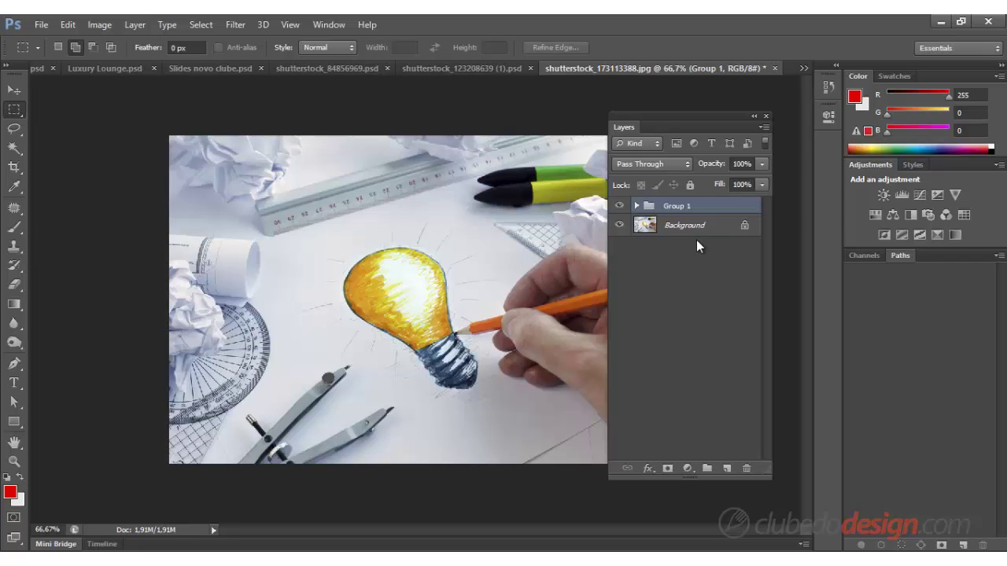
- Delete Group 1 with contents, undo, then delete it as Group Only to keep its layers
left_click(747, 468)
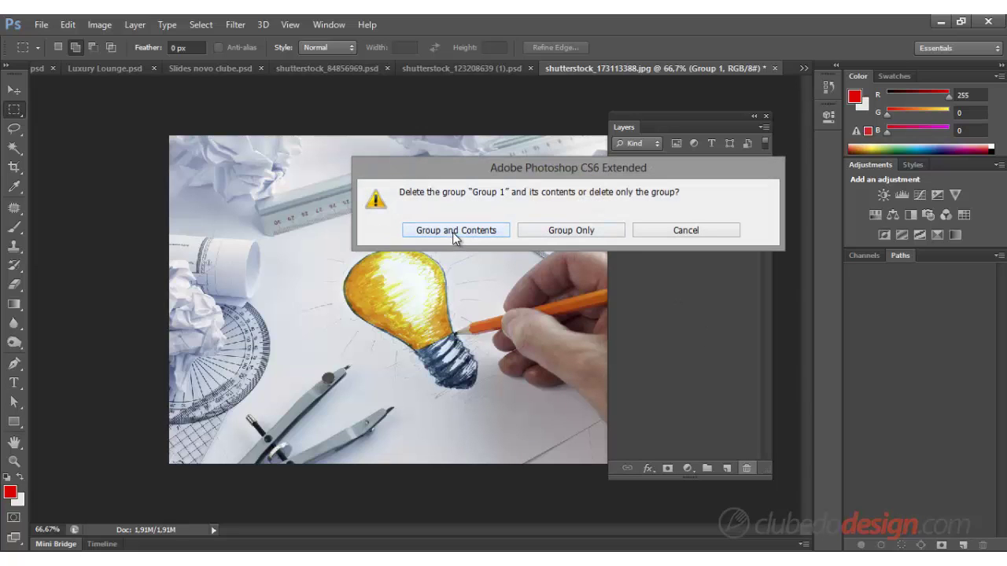
left_click_drag(631, 170, 417, 186)
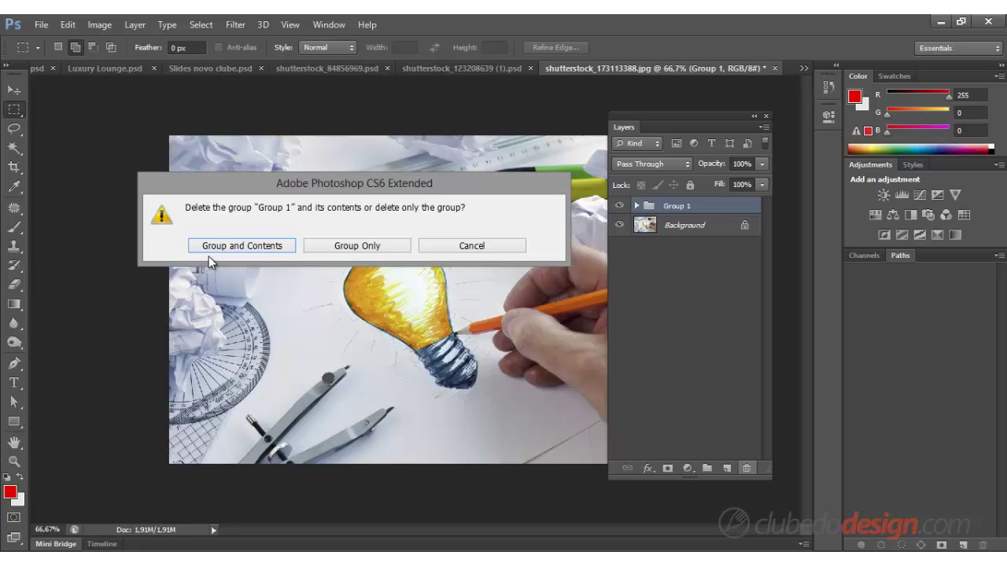
left_click(265, 246)
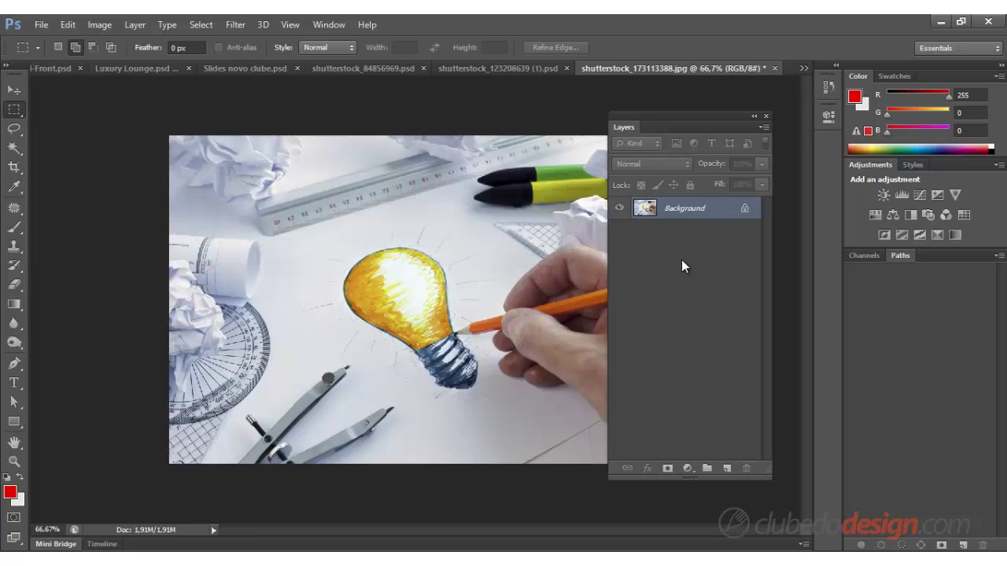
key("ctrl+z")
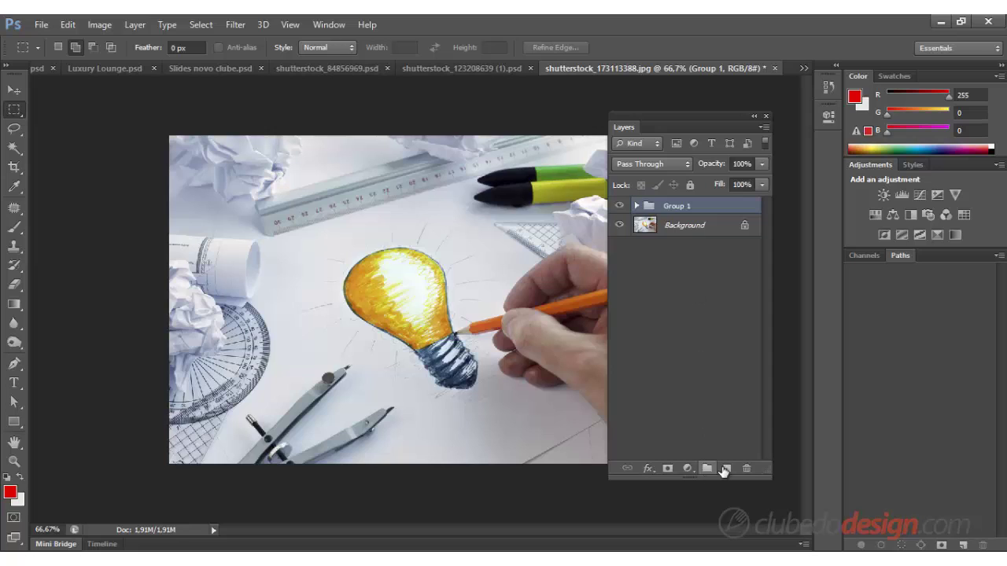
left_click(746, 467)
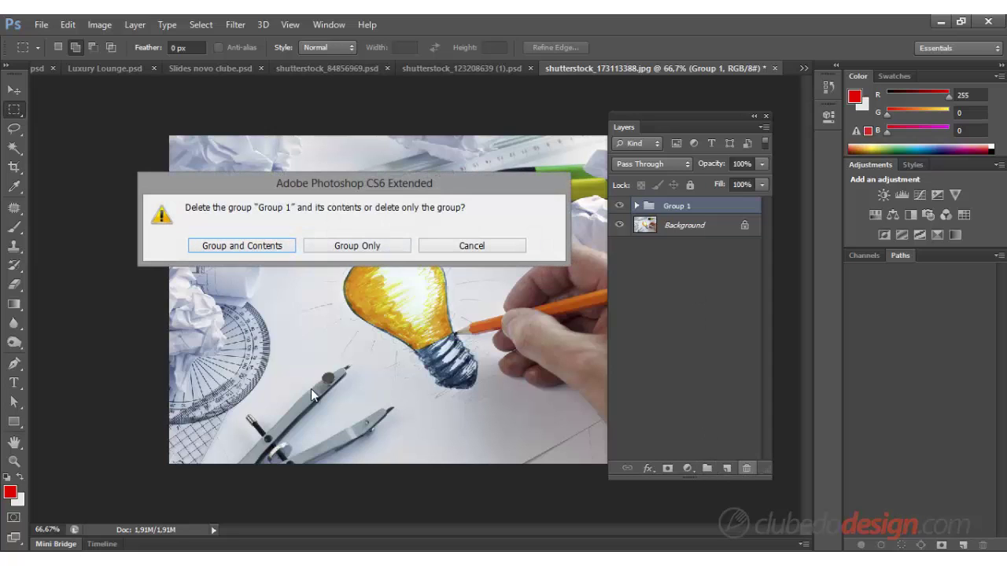
left_click(387, 249)
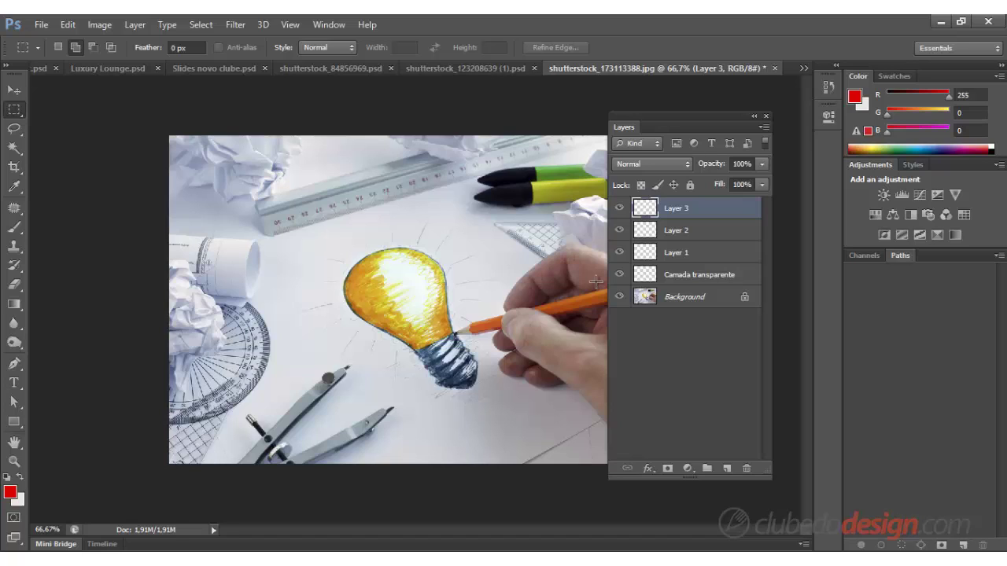
- Switch between open documents and settle on the Luxury Lounge flyer
left_click(235, 68)
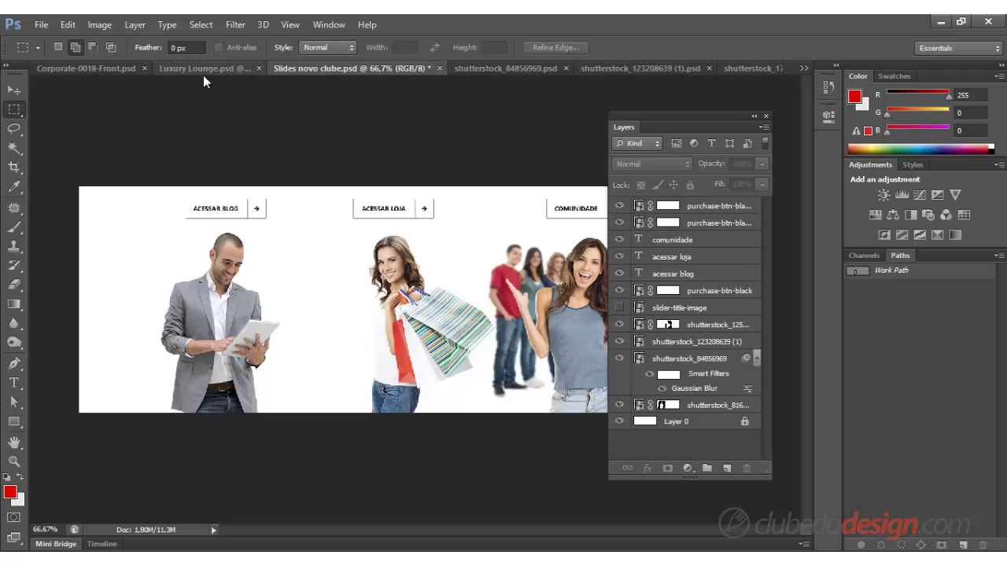
left_click(98, 69)
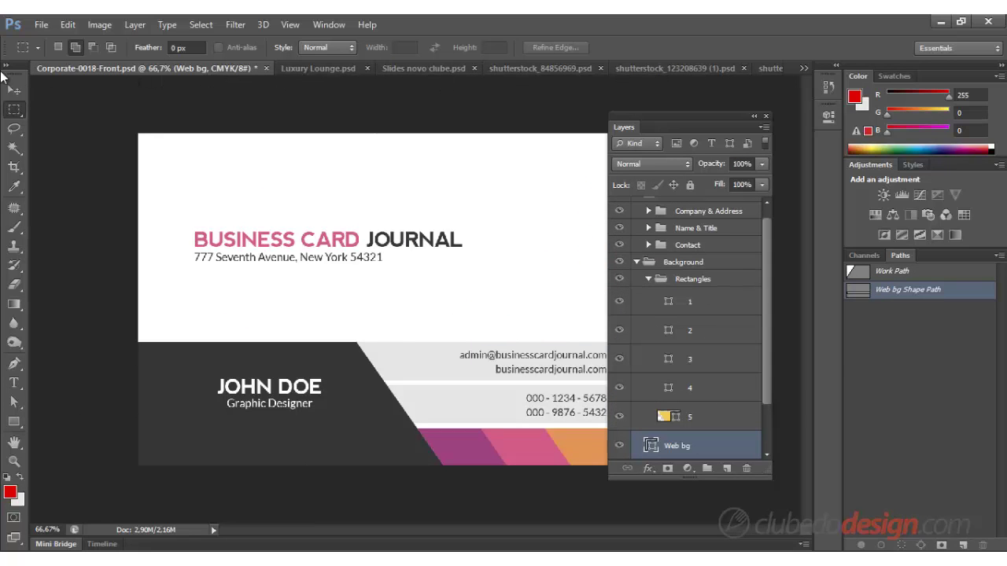
left_click(760, 70)
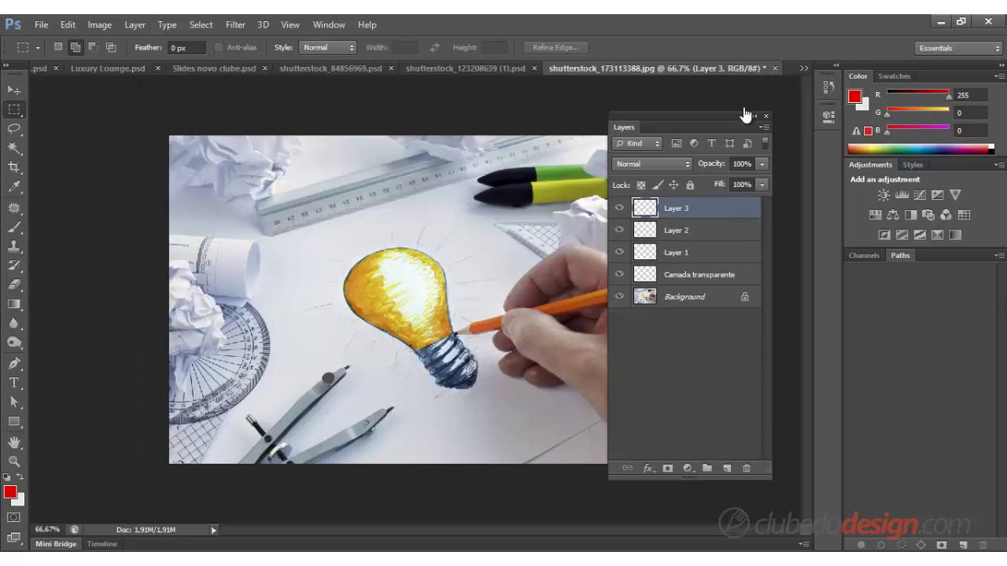
left_click(213, 69)
left_click(187, 71)
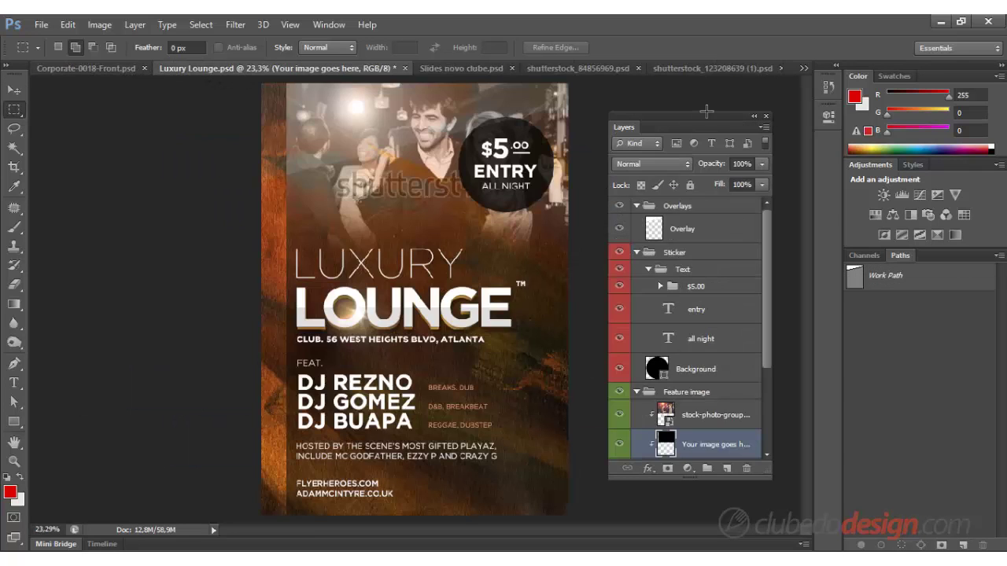
left_click_drag(733, 114, 705, 95)
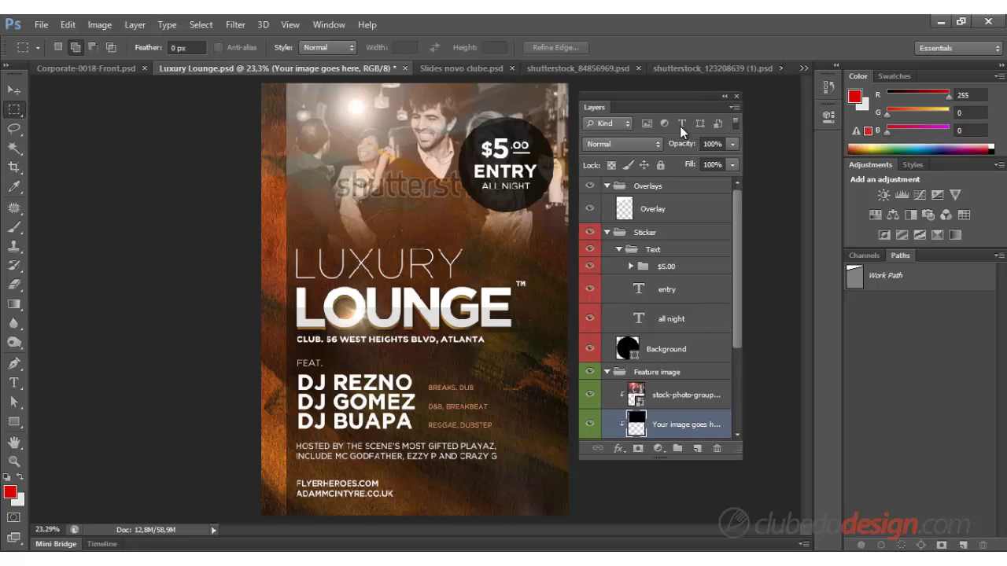
- Collapse the Sticker, Overlays and Feature image groups, then re-expand Overlays
left_click(606, 232)
left_click(606, 186)
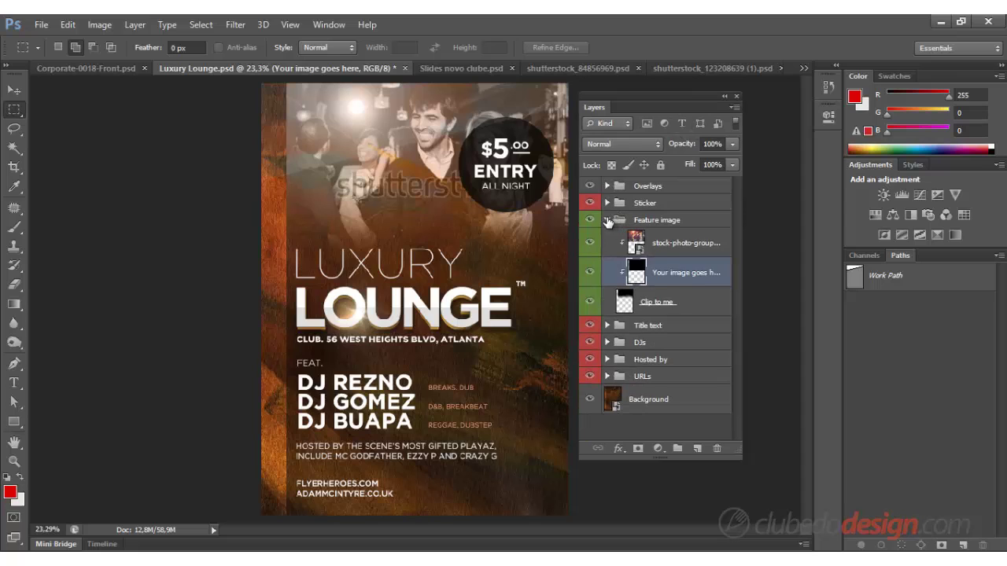
left_click(606, 220)
left_click(657, 185)
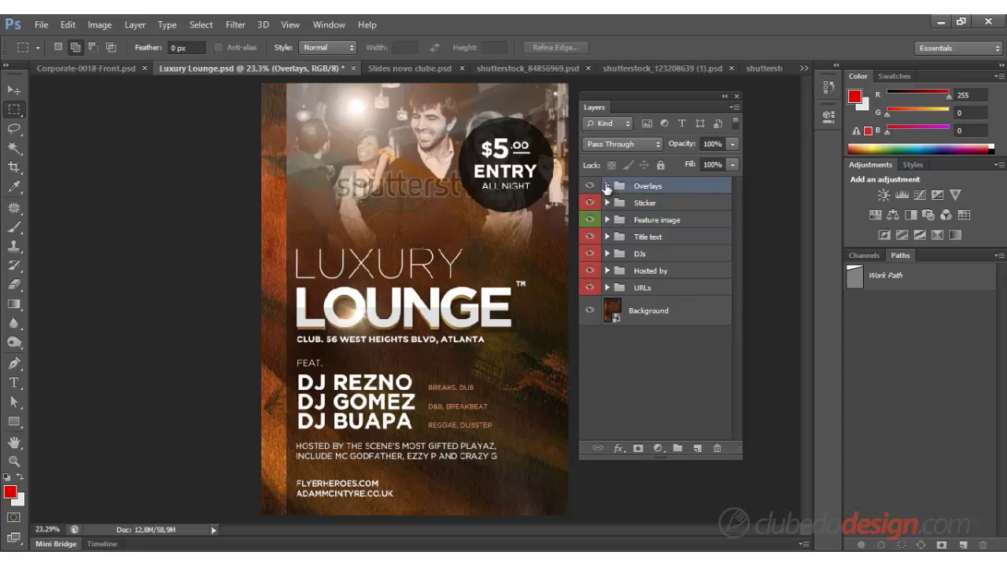
left_click(606, 186)
left_click(650, 210)
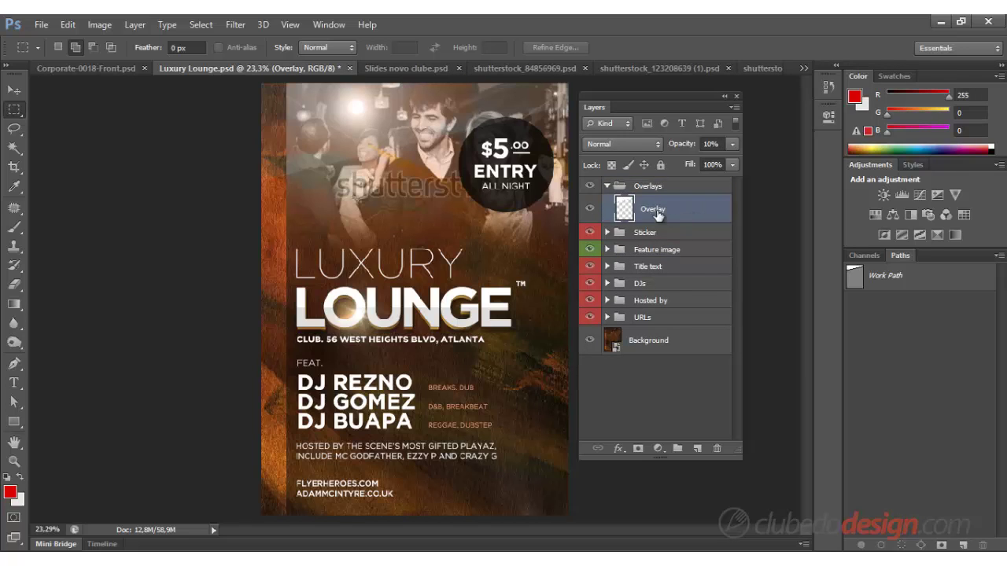
left_click(663, 189)
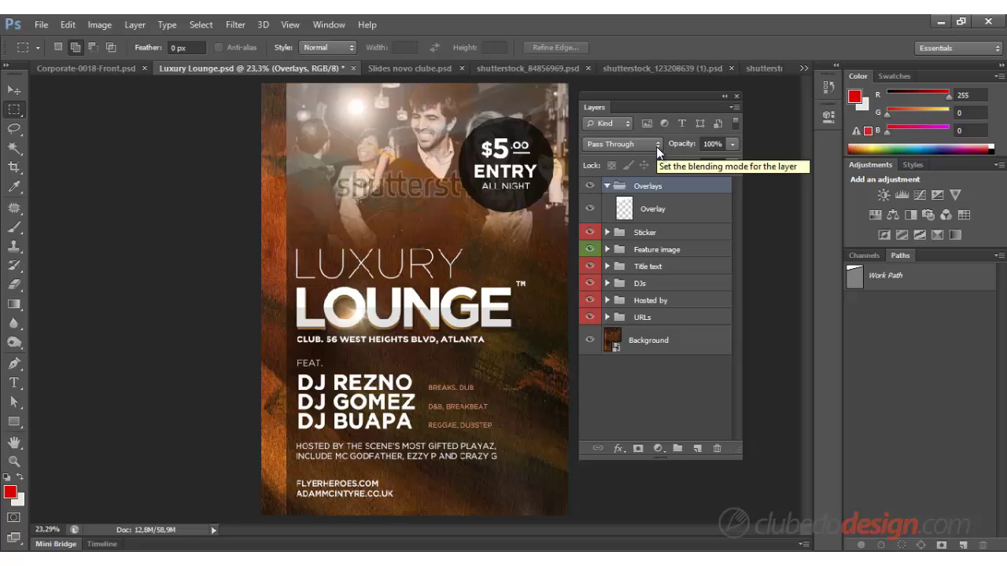
- Inspect the Overlays group's blend modes, leaving it at Pass Through
left_click(656, 146)
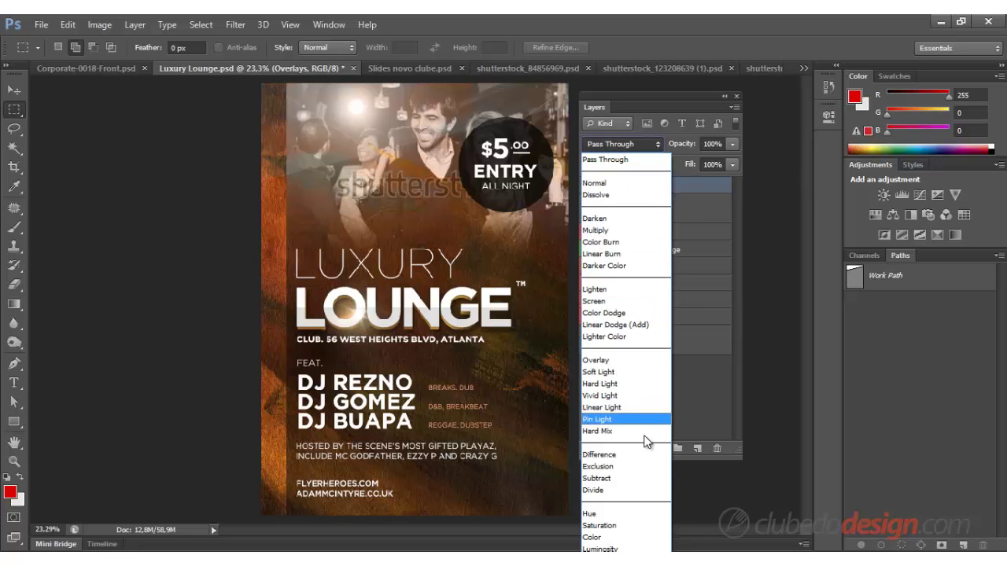
left_click(644, 155)
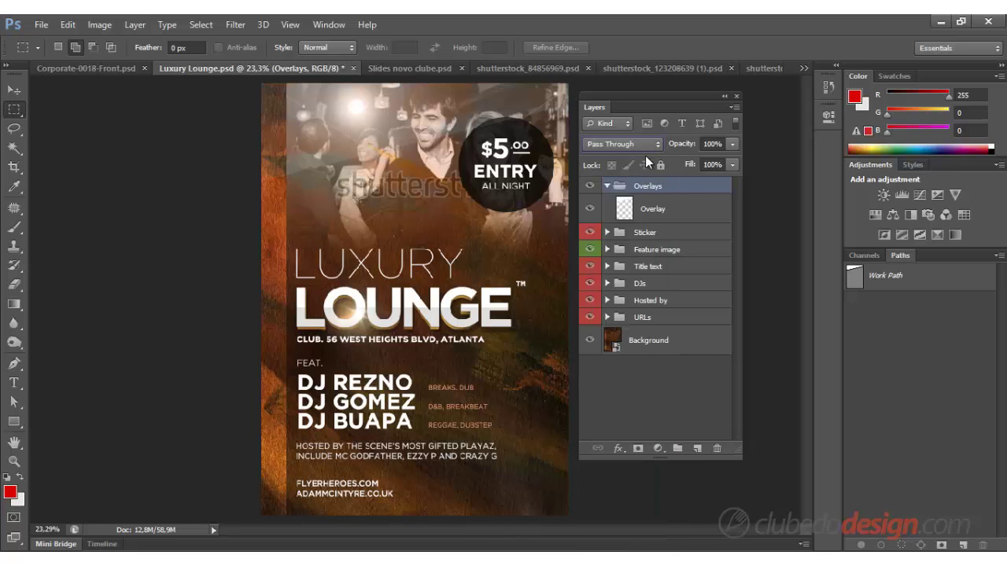
left_click(642, 148)
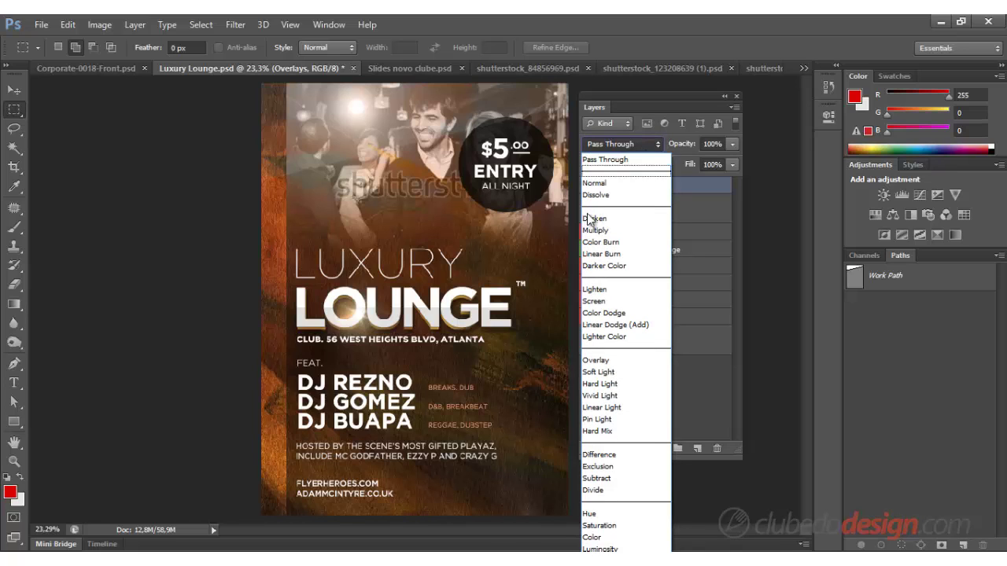
left_click(645, 144)
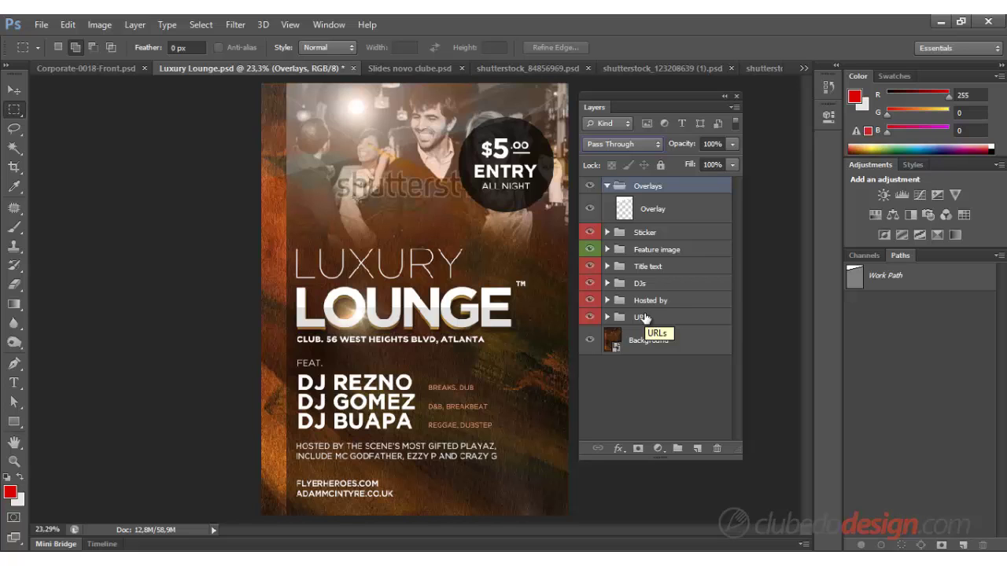
- Toggle Overlays visibility, expand Feature image and select the Clip to me layer
left_click(590, 187)
left_click(607, 249)
left_click(663, 334)
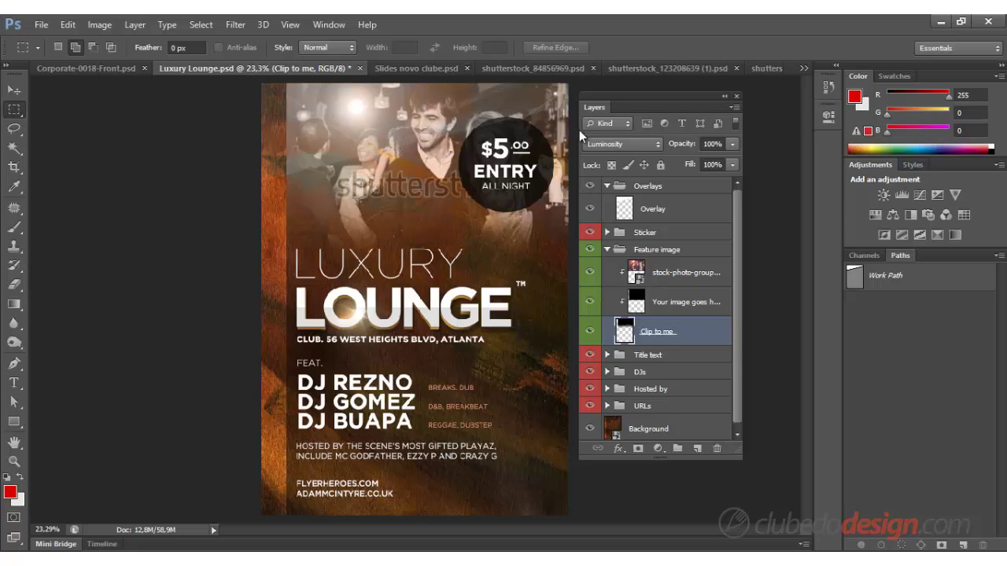
- Try Color and Saturation blending on Clip to me, then return it to Normal
left_click_drag(632, 94, 675, 87)
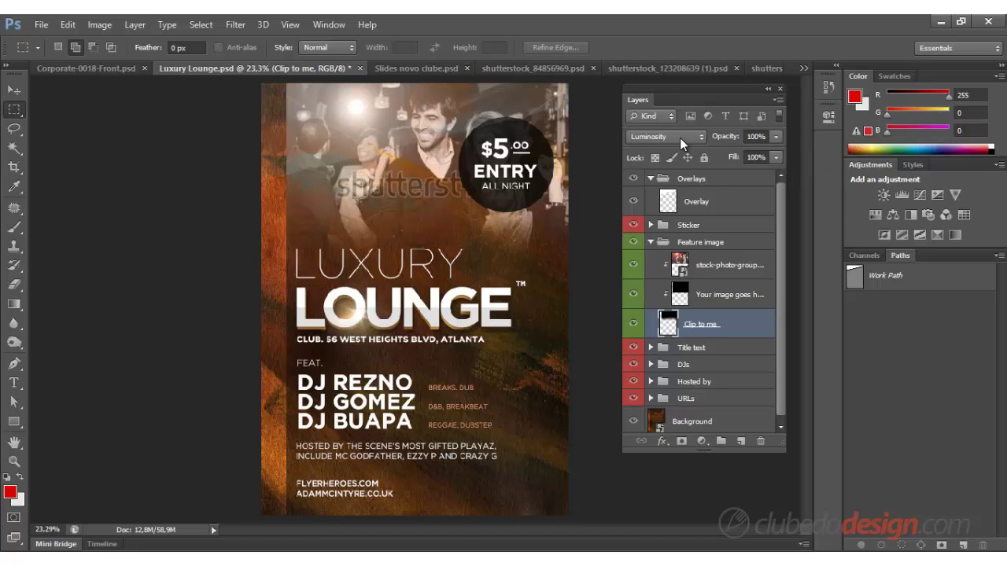
left_click(679, 138)
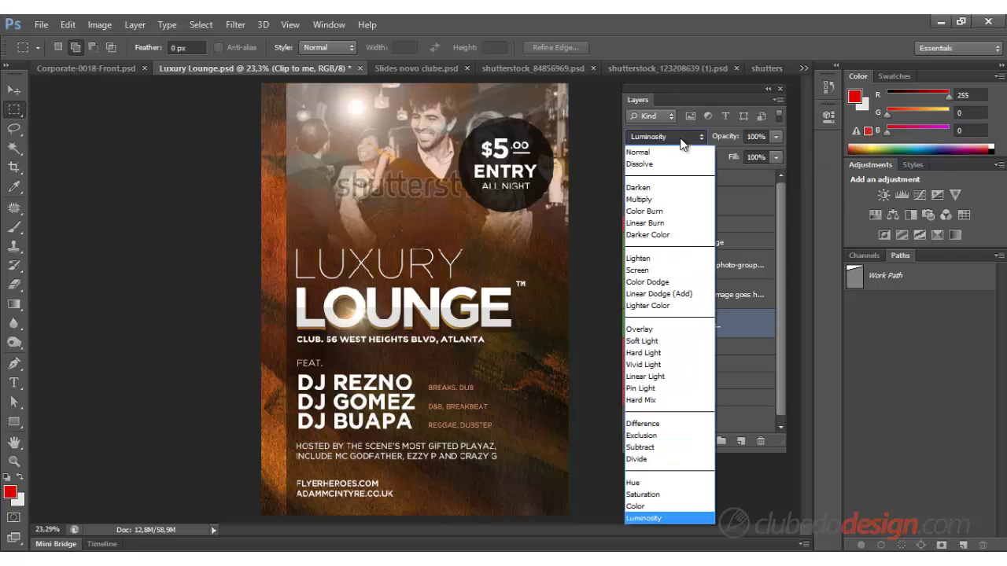
left_click(647, 506)
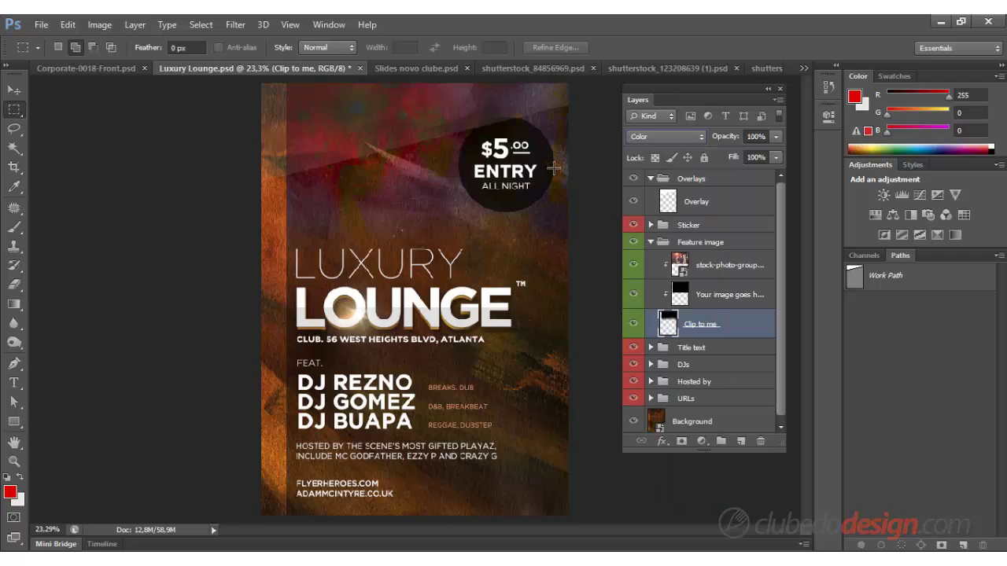
left_click(635, 139)
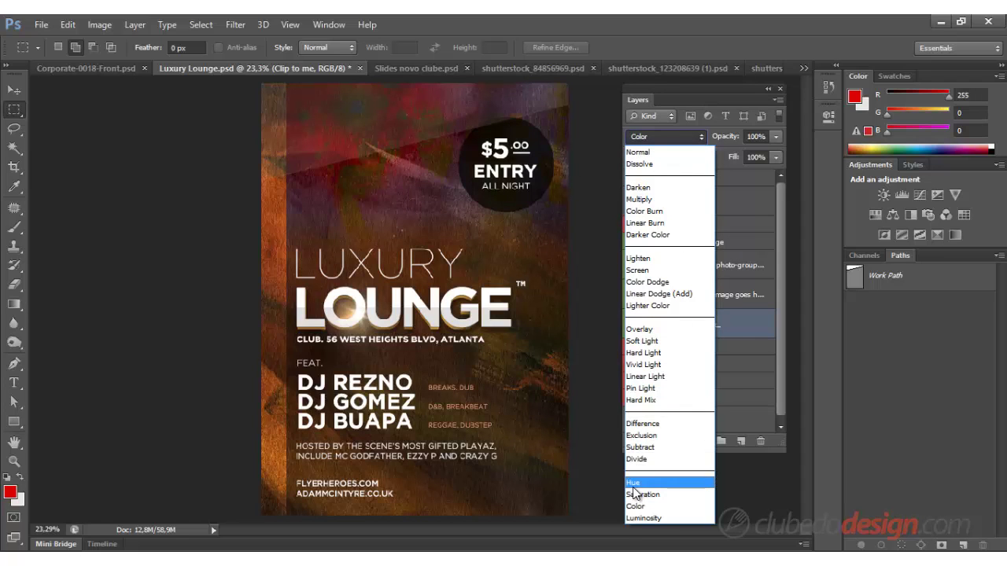
left_click(635, 494)
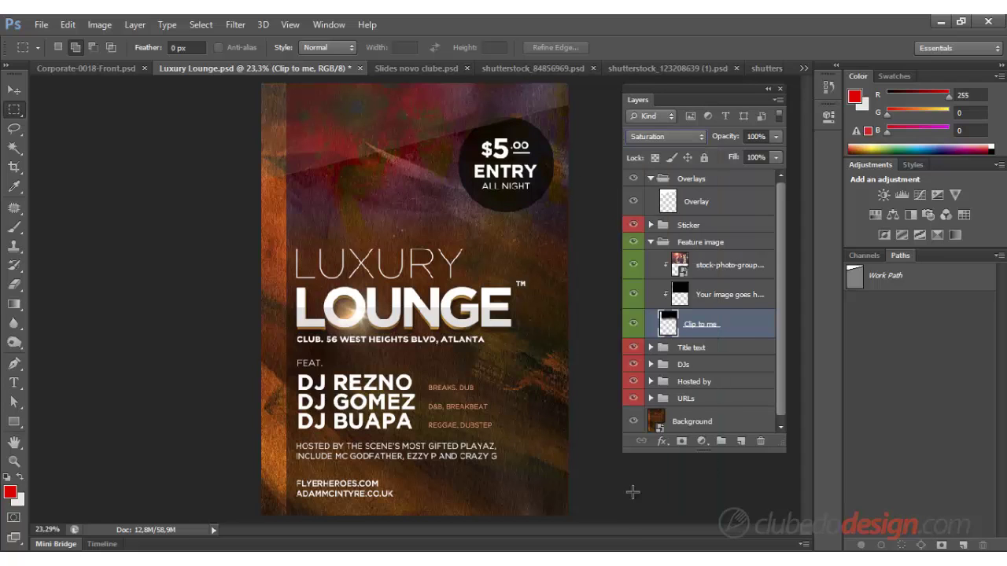
left_click(699, 136)
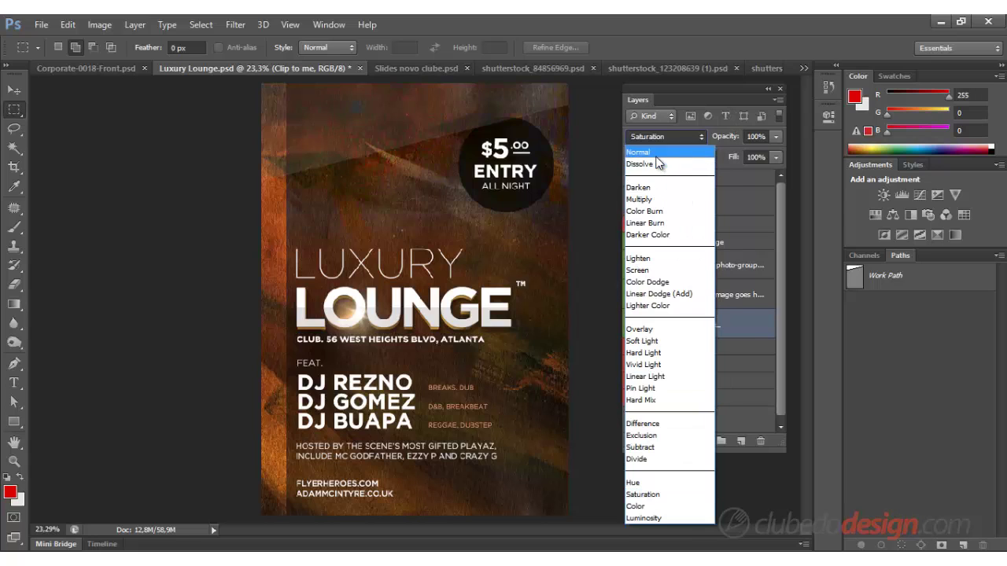
left_click(656, 154)
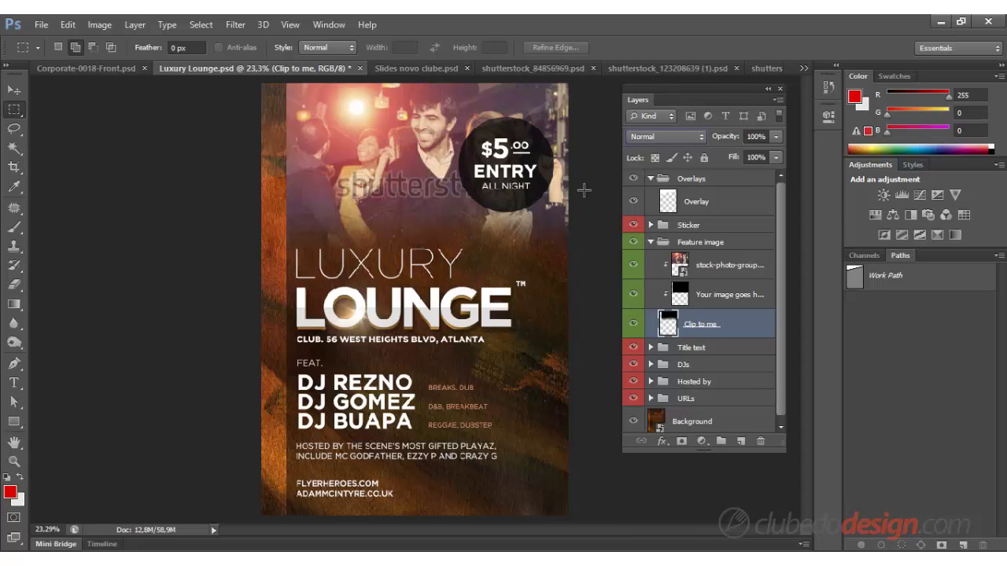
- Step Clip to me's blend mode down from Dissolve through Darker Color and Lighter Color to Hard Light
key("Down")
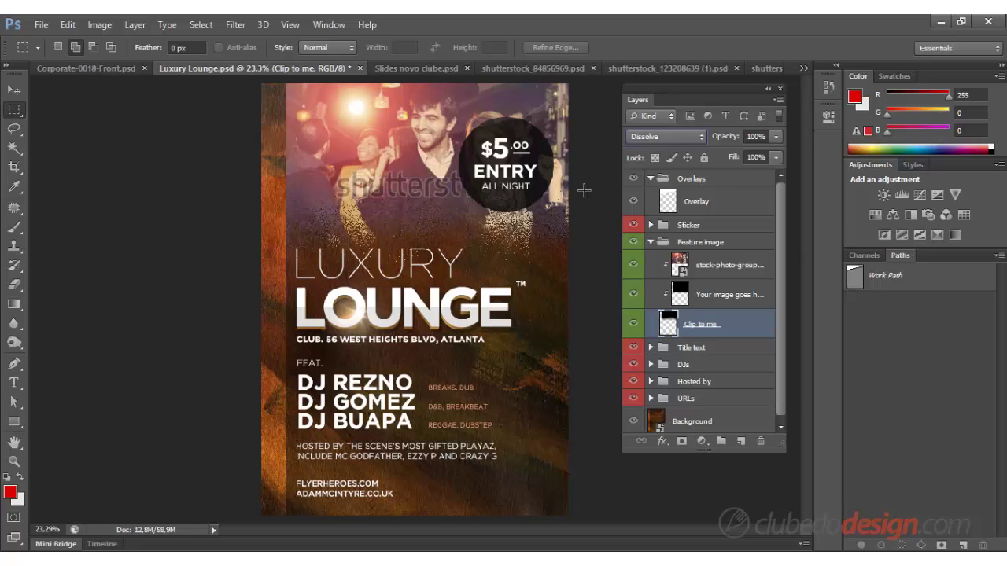
key("Down")
key("Down")
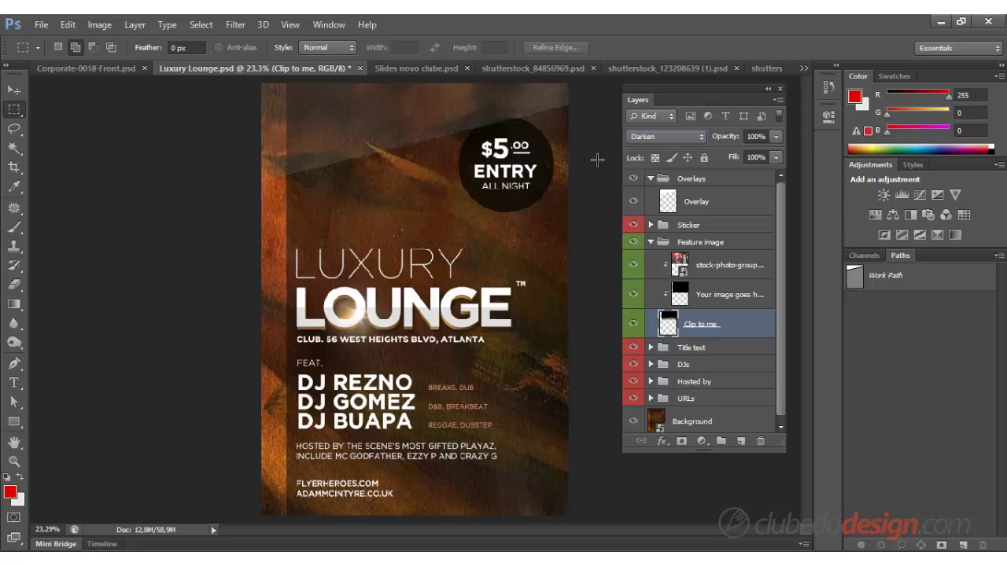
key("Down")
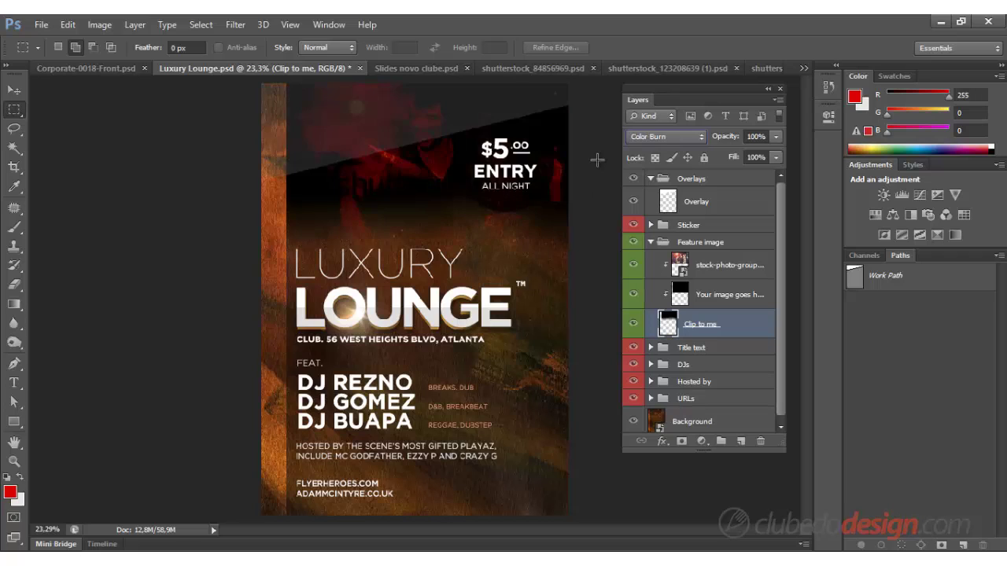
key("Down")
key("Down")
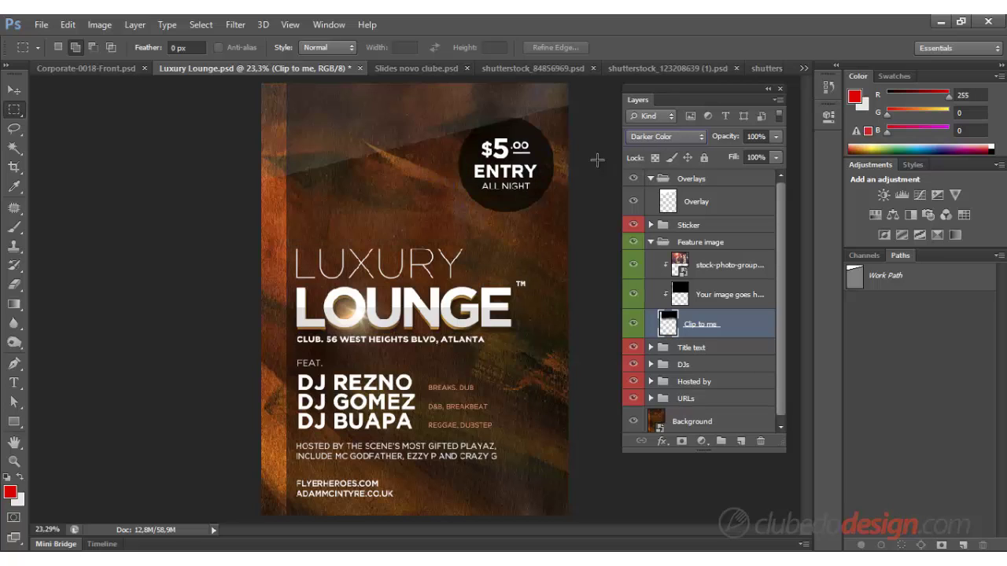
key("Down")
key("Down")
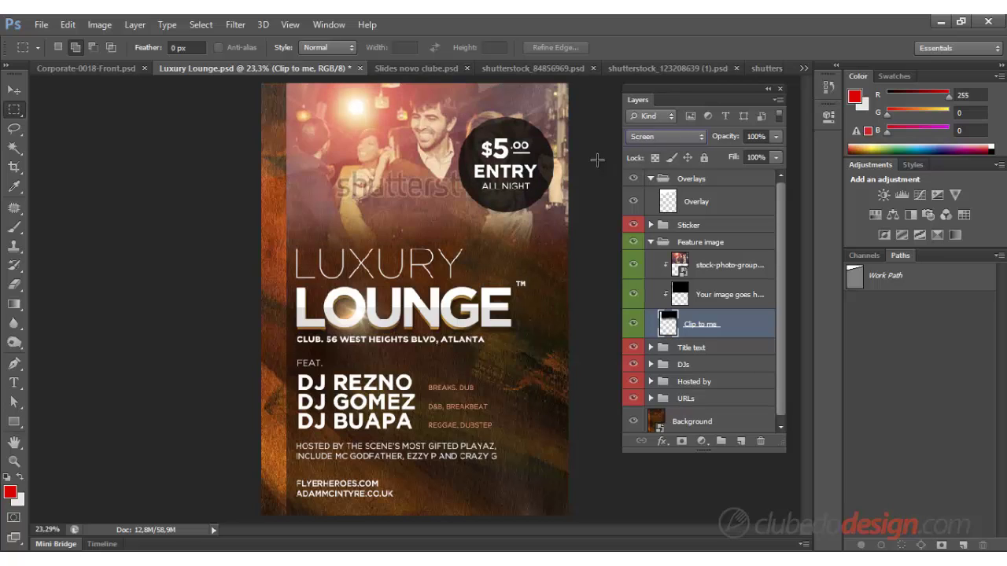
key("Down")
key("Down")
key("Down")
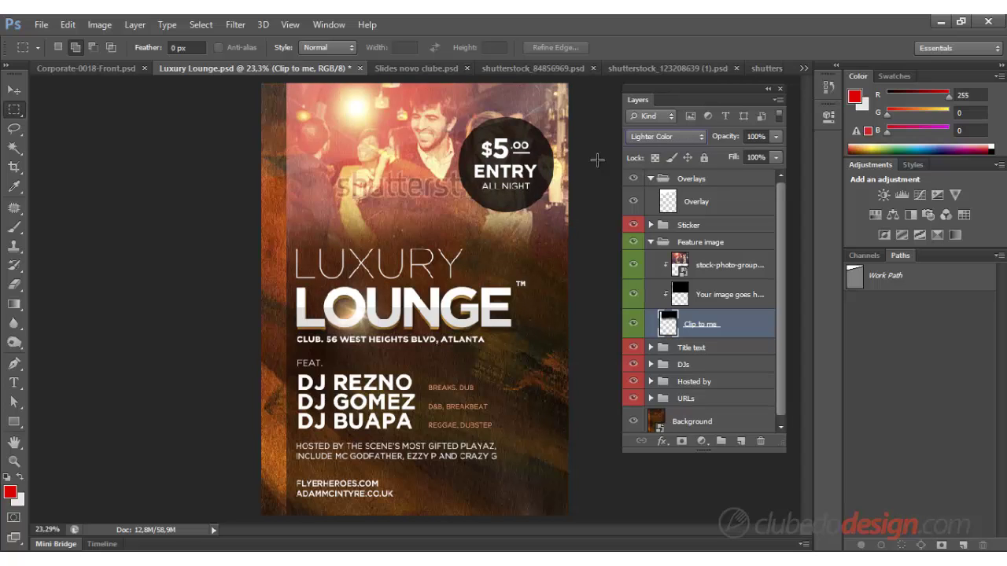
key("Down")
key("Down")
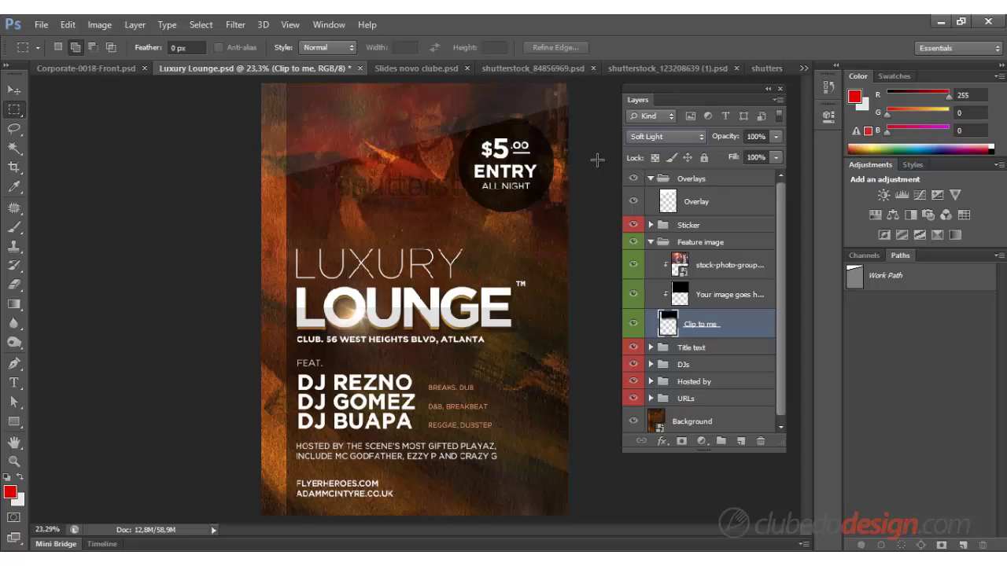
key("Down")
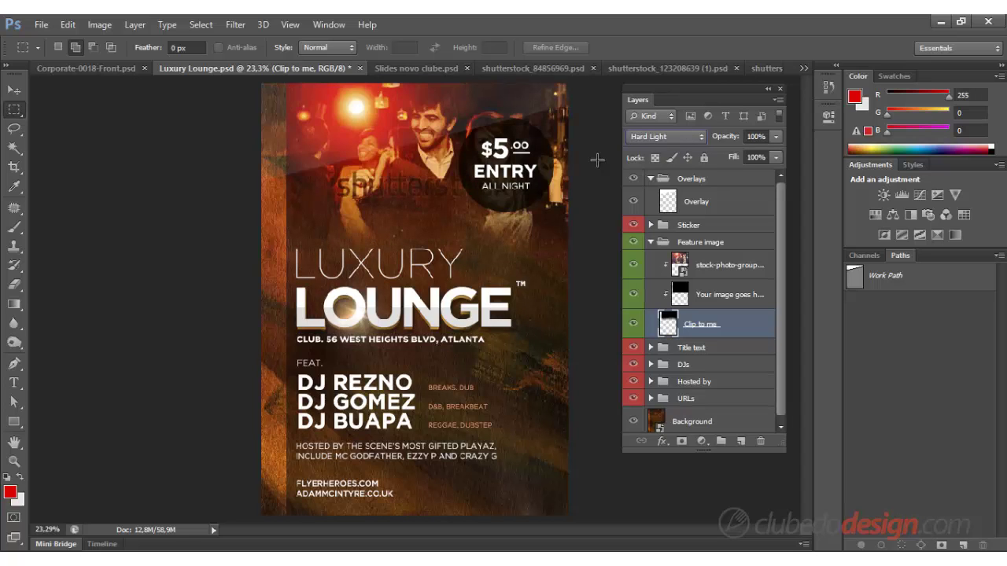
- Preview Pin Light, then step back up the blend modes, ending on Linear Burn
key("Down")
key("Up")
key("Down")
key("Down")
key("Down")
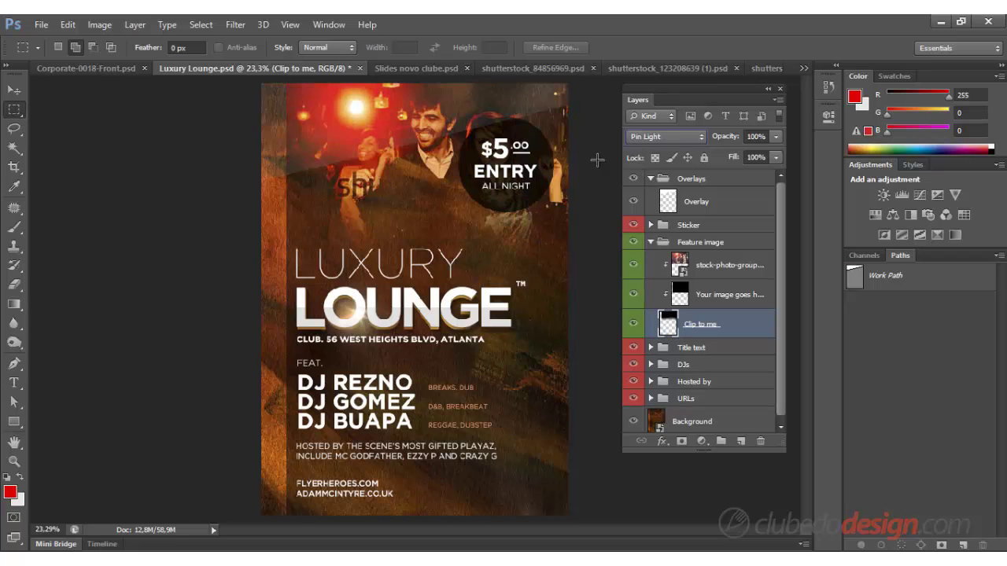
key("Down")
key("Down")
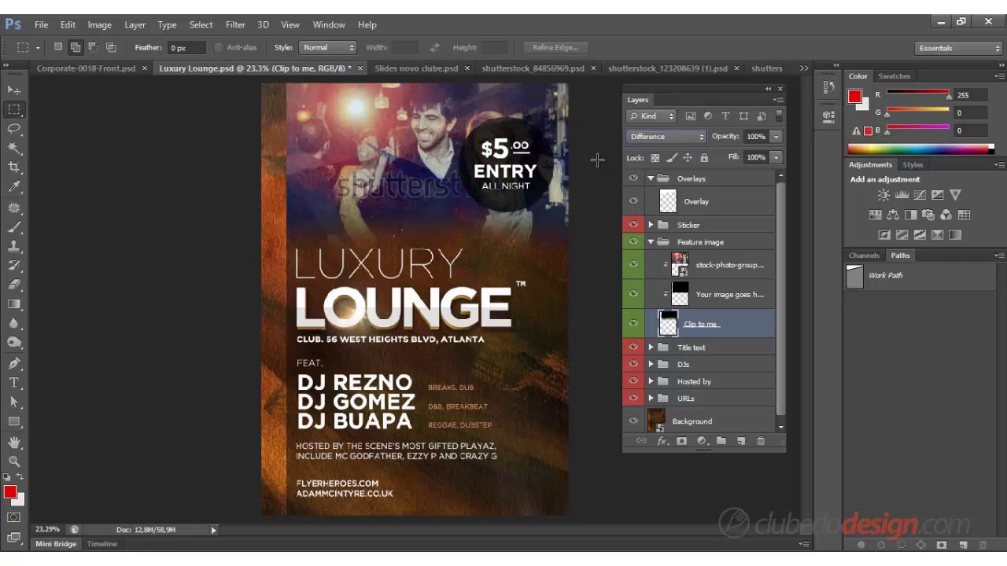
key("Up")
key("Up")
key("Up")
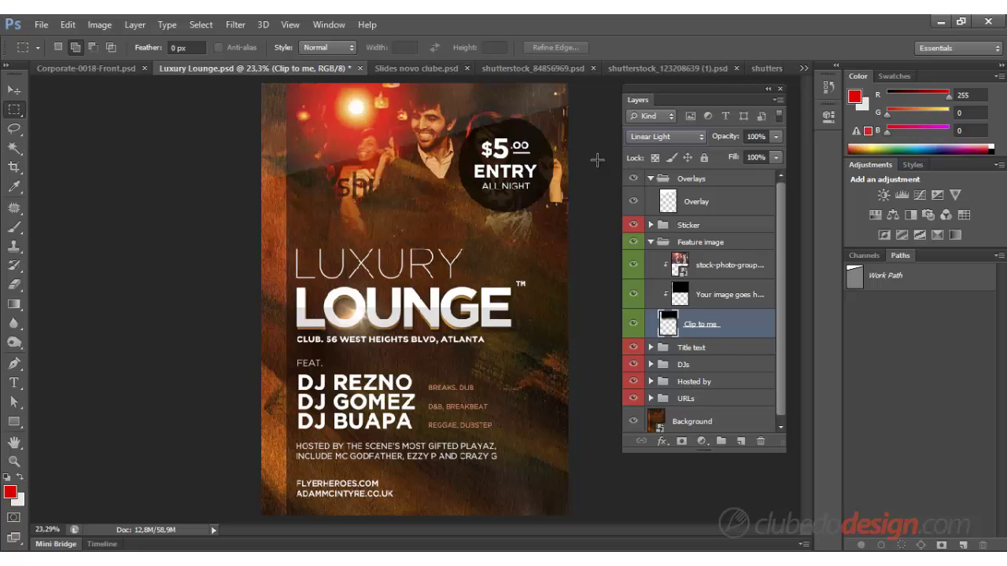
key("Up")
key("Up")
key("Up")
key("Up")
key("Up")
key("Up")
key("Up")
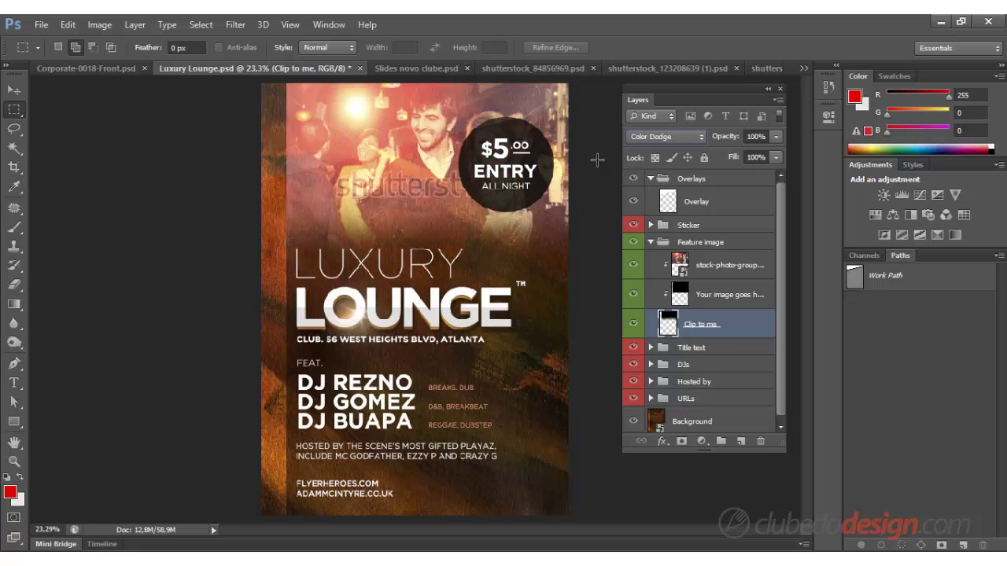
key("Up")
key("Up")
key("Up")
key("Up")
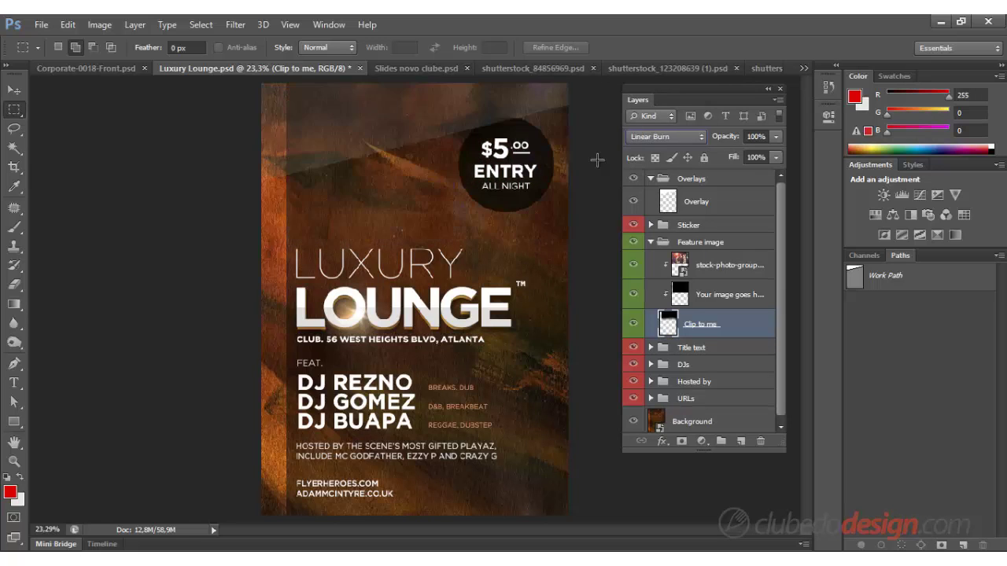
key("Up")
key("Up")
key("Up")
key("Up")
key("Up")
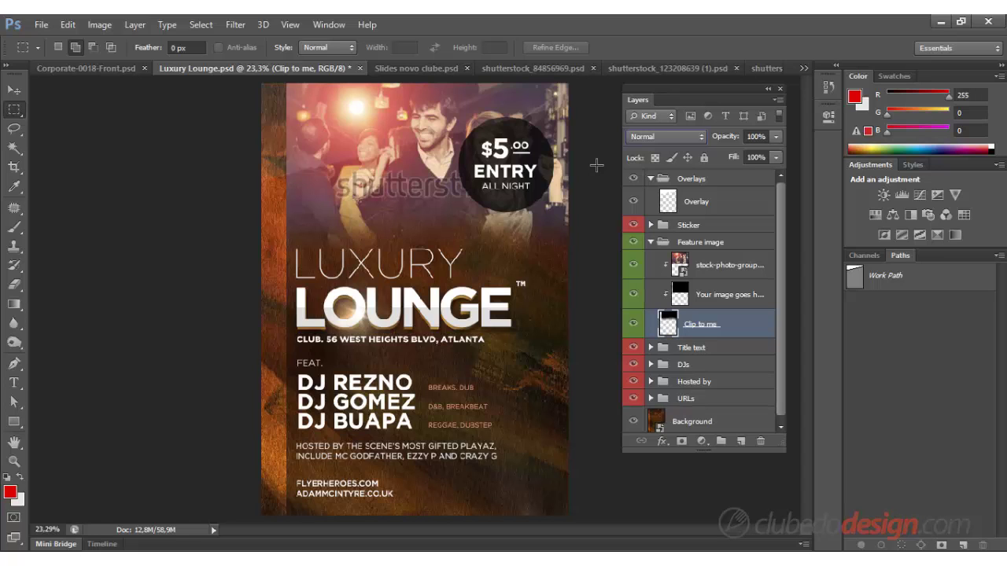
- Switch to Slides novo clube.psd and drag the Layers panel toward the dock
left_click(513, 70)
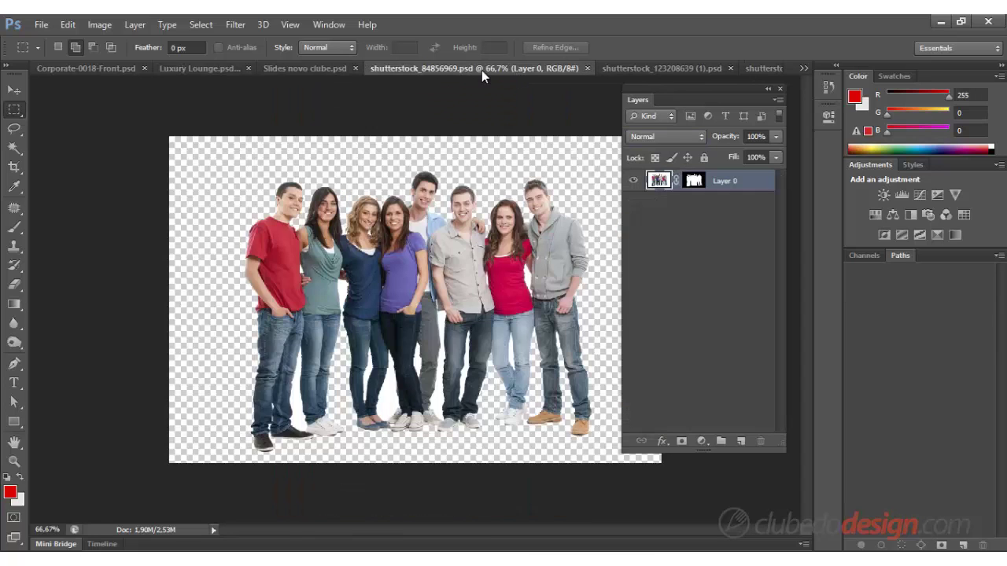
left_click(313, 69)
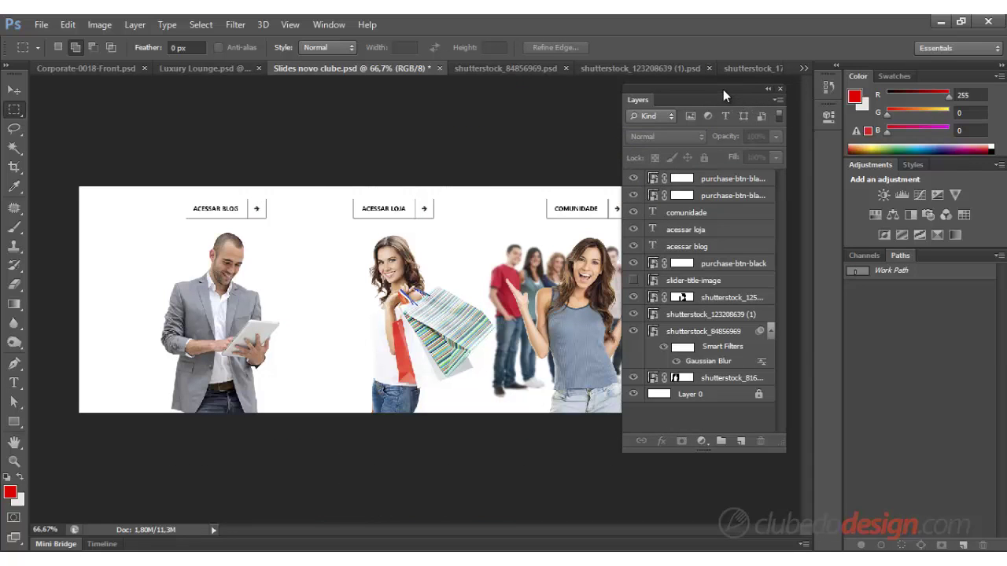
mouse_move(723, 89)
left_mouse_down()
mouse_move(822, 98)
mouse_move(863, 258)
mouse_move(855, 263)
left_mouse_up()
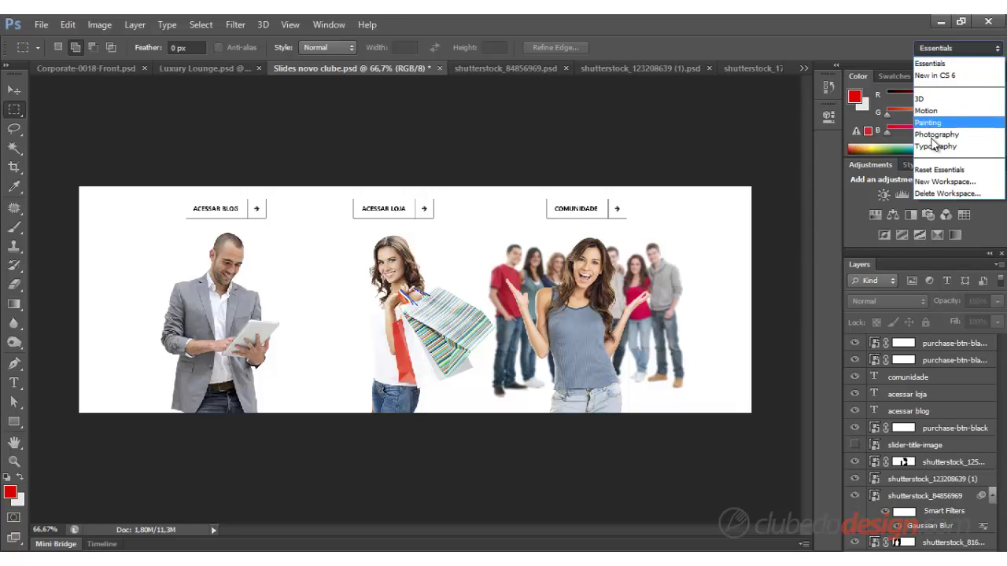
- Reset the Essentials workspace to its default layout
left_click(926, 64)
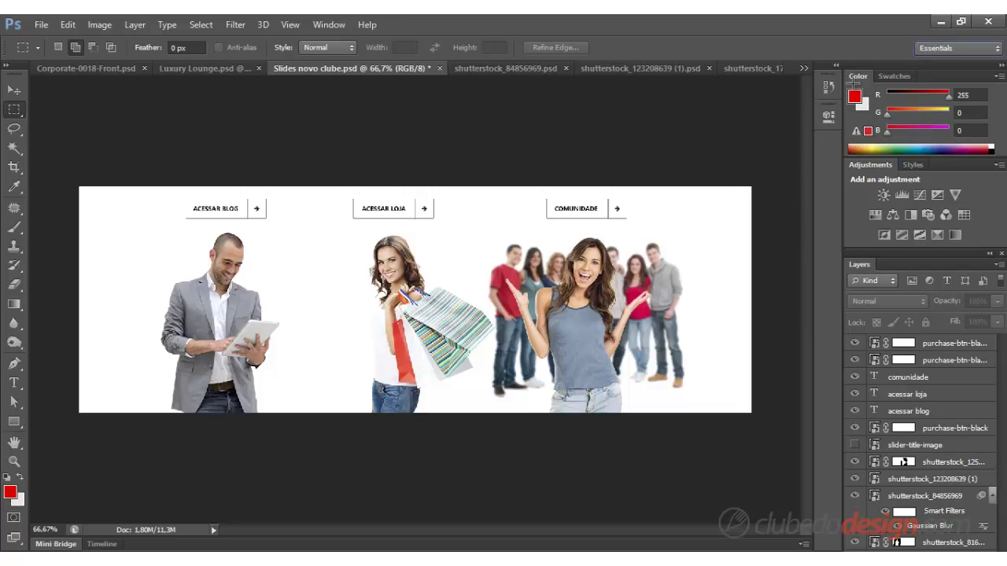
left_click(924, 50)
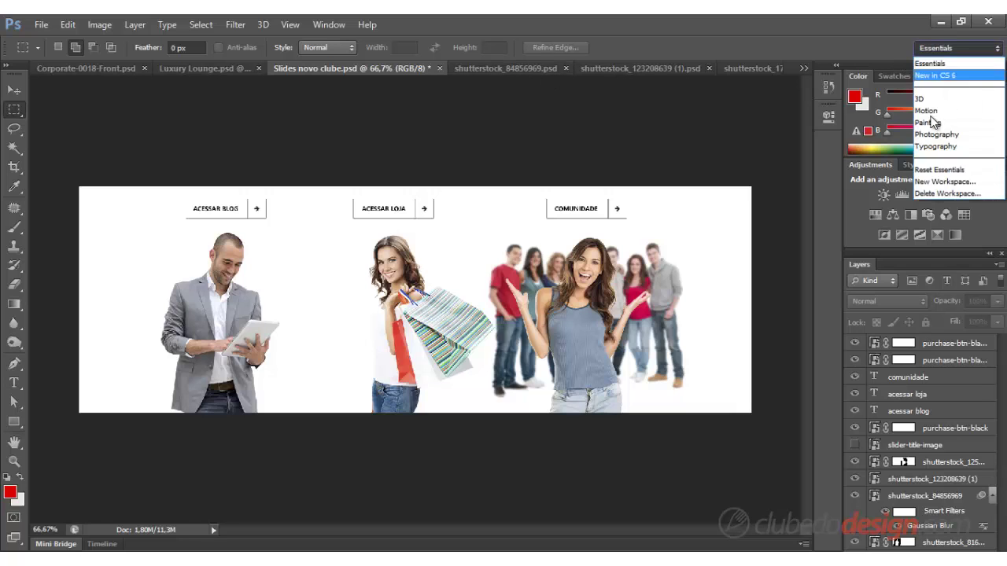
left_click(933, 170)
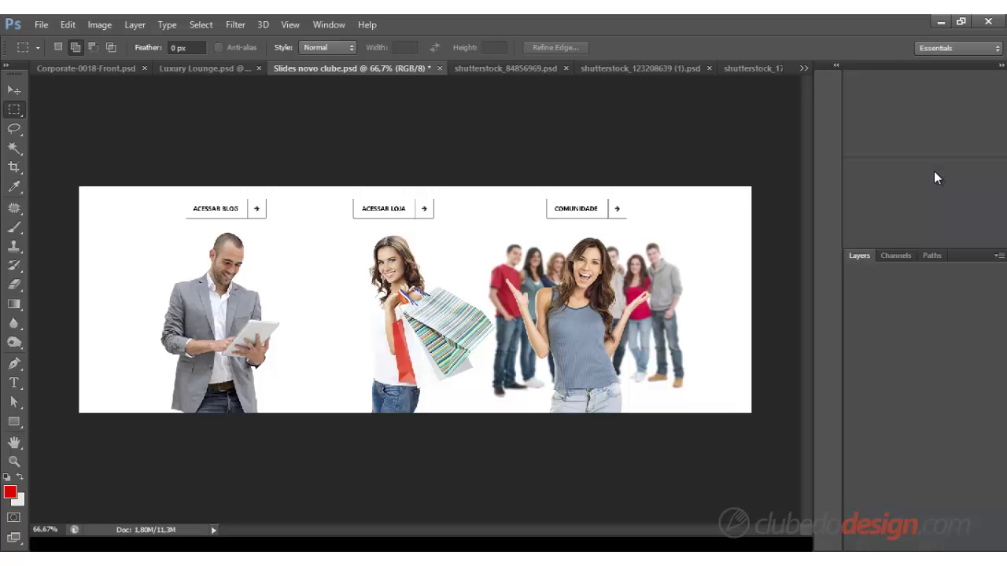
- Select the Move tool in the Tools panel
left_click(14, 91)
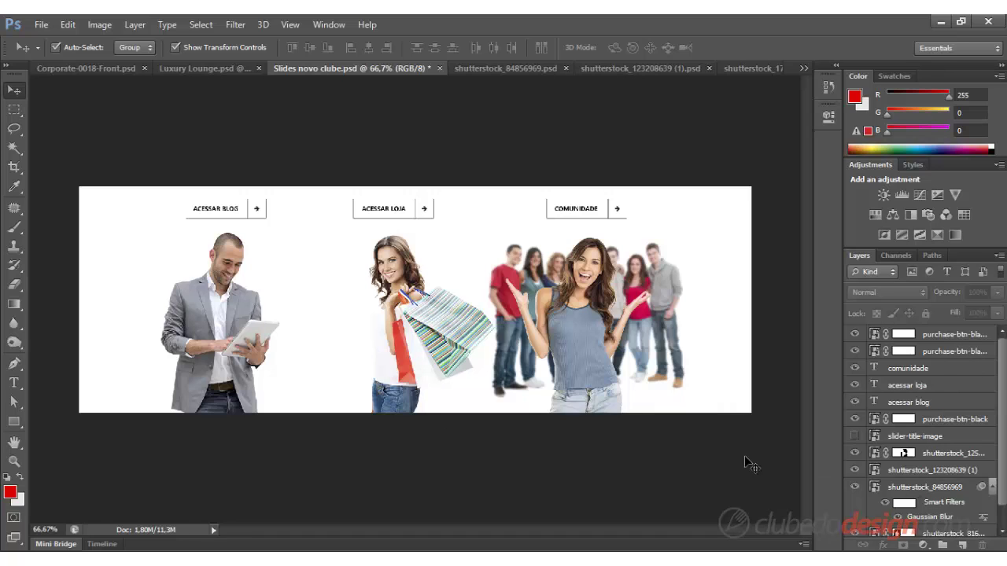
- Select the banner's photo layers on canvas and toggle the cheering woman's visibility
left_click(223, 344)
left_click(409, 338, "shift")
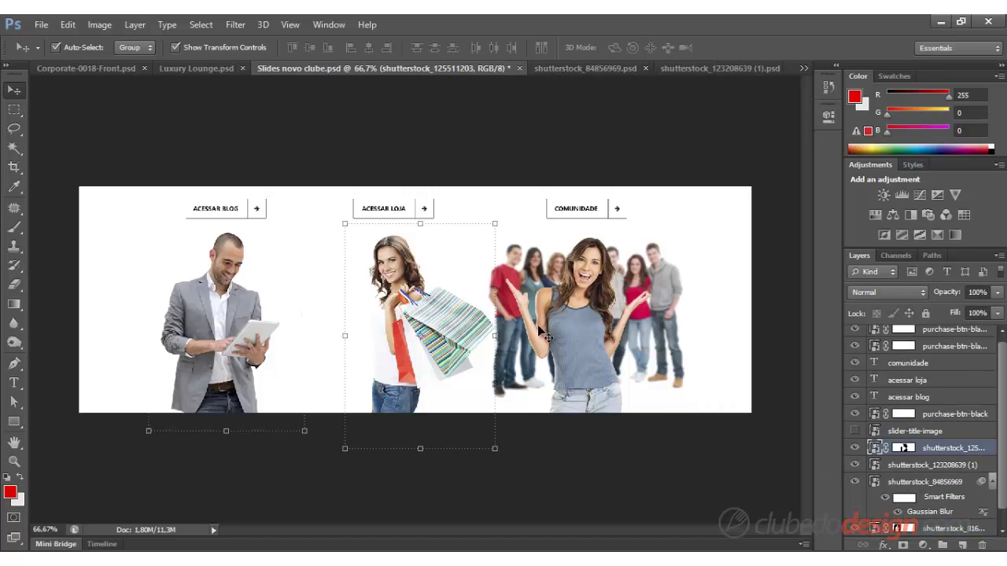
left_click(590, 316, "shift")
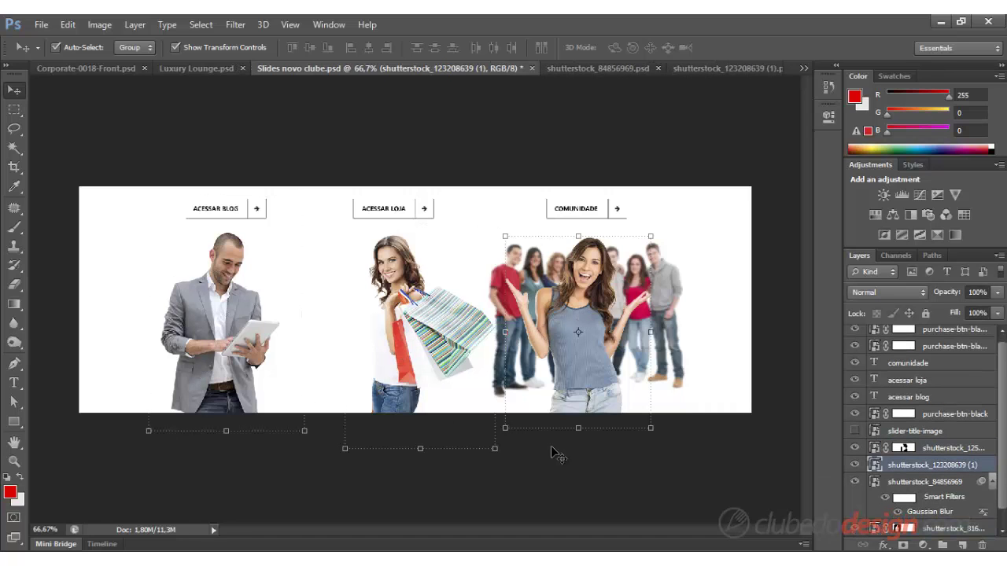
left_click(584, 349, "ctrl")
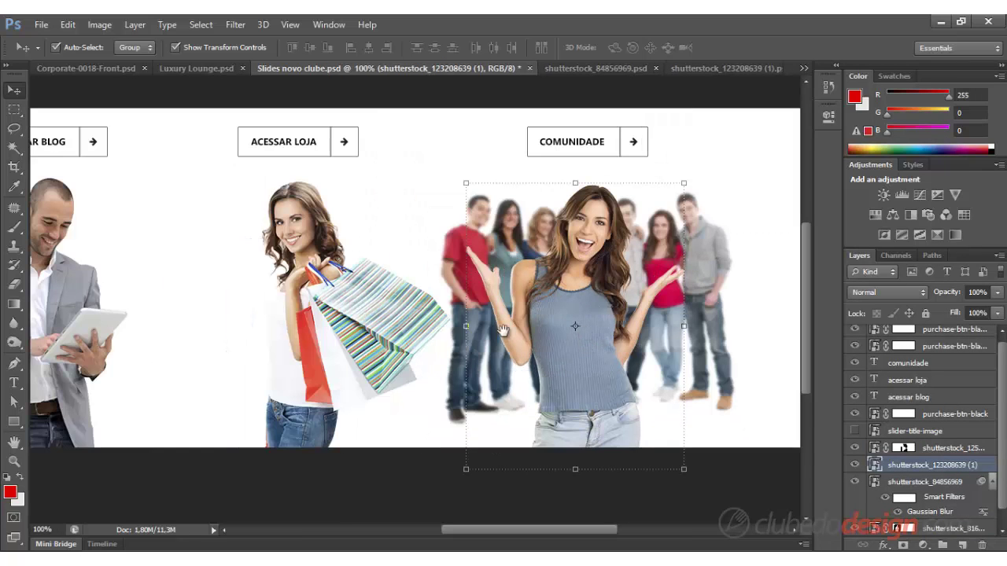
left_click(476, 315, "alt")
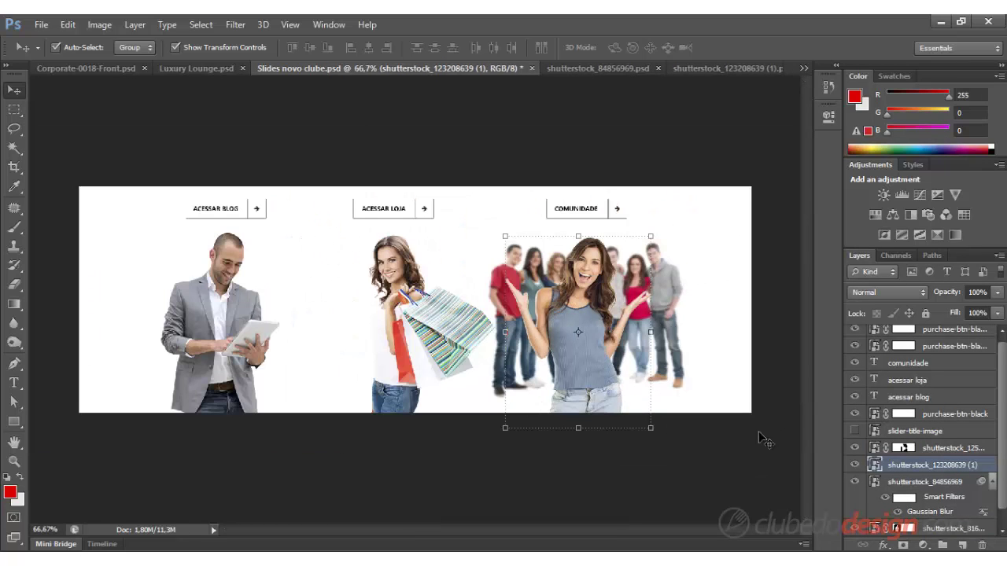
left_click(854, 465)
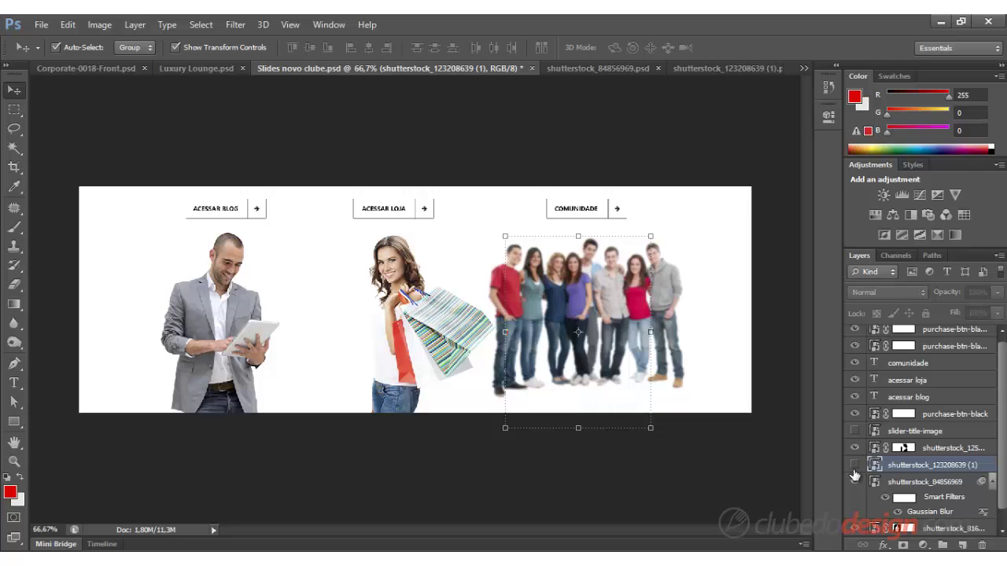
left_click(853, 465)
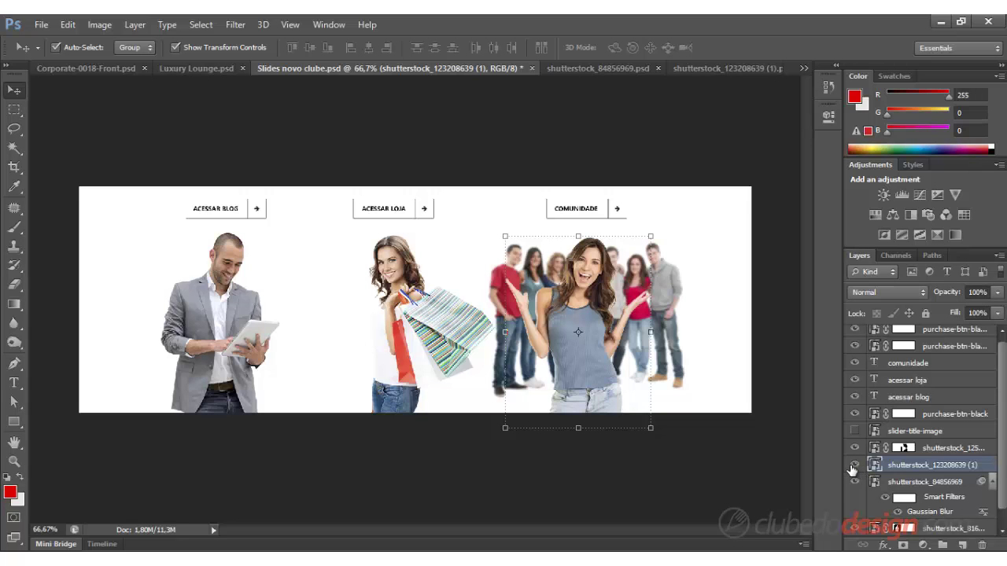
left_click(854, 464)
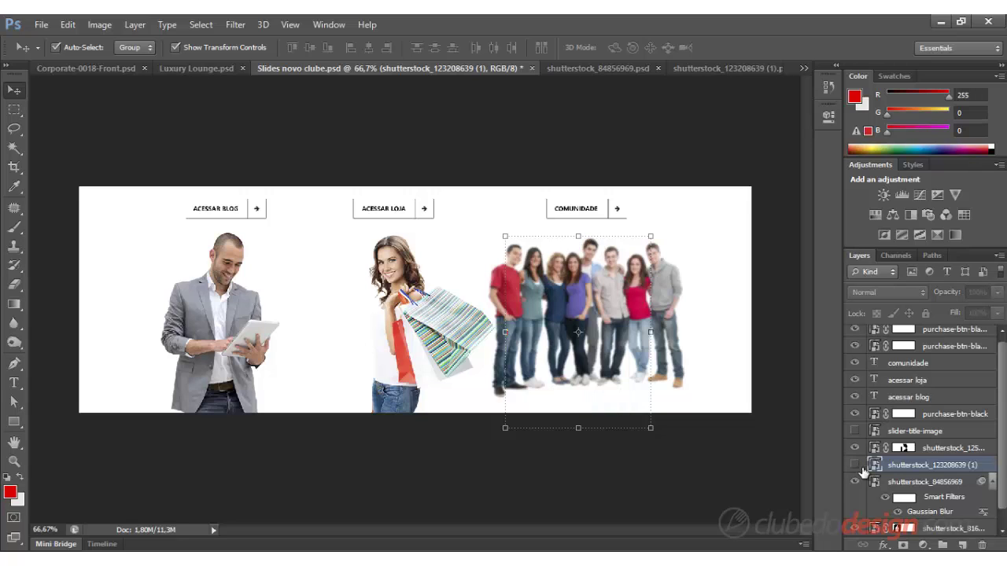
left_click(855, 465)
- Hide the group photo and position the cheering woman under the COMUNIDADE button
left_click_drag(597, 264, 330, 259)
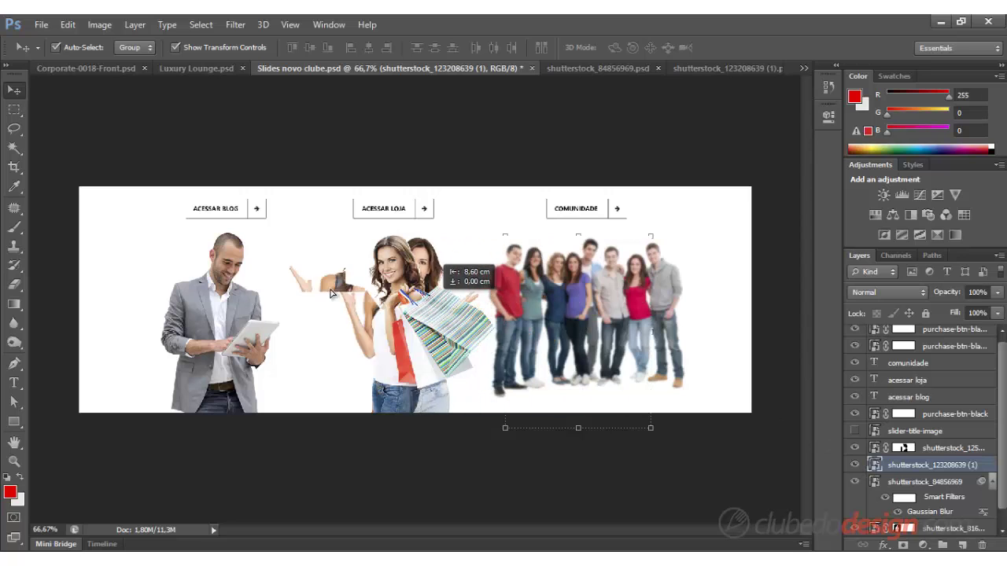
left_click_drag(330, 300, 693, 303)
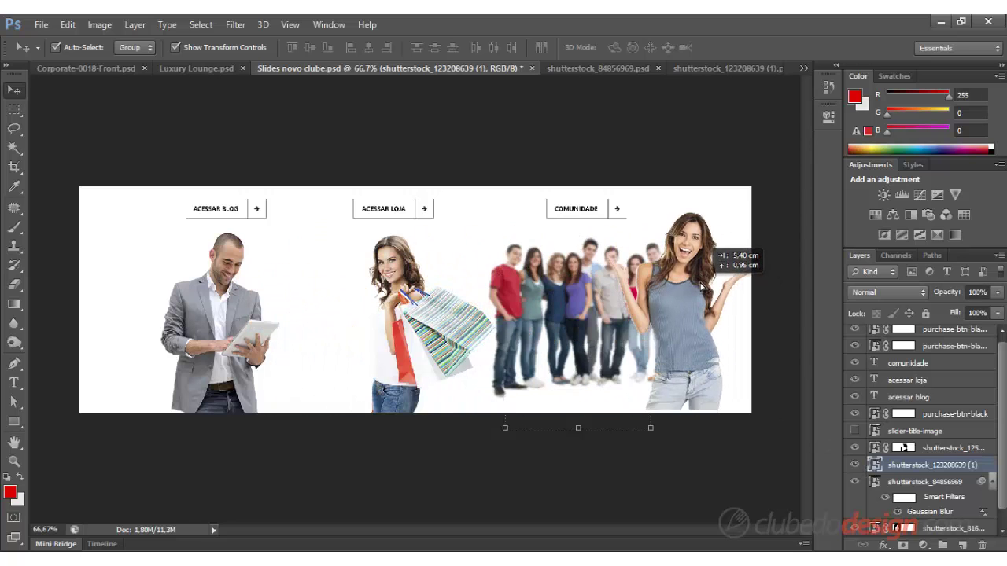
left_click_drag(693, 303, 697, 293)
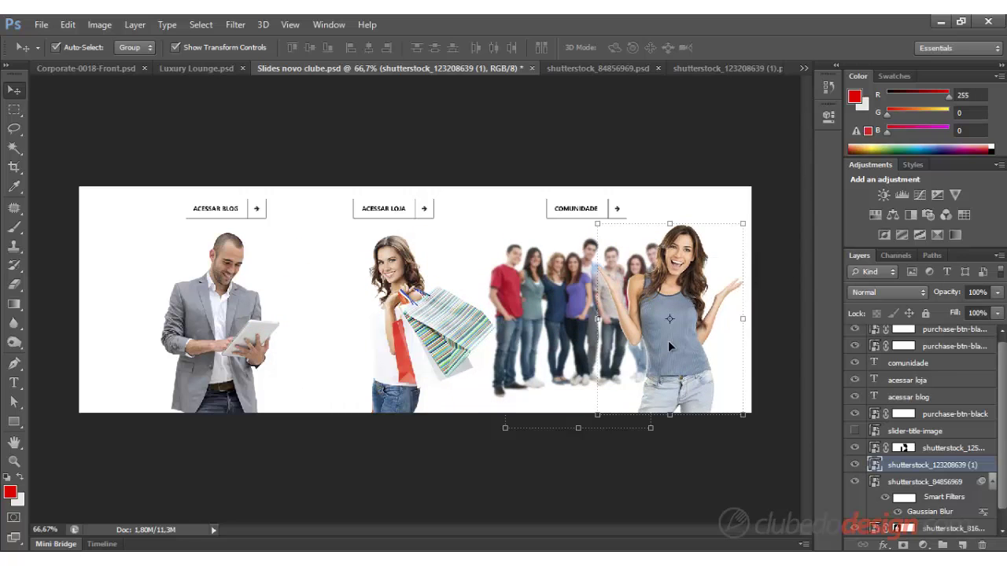
left_click(518, 283)
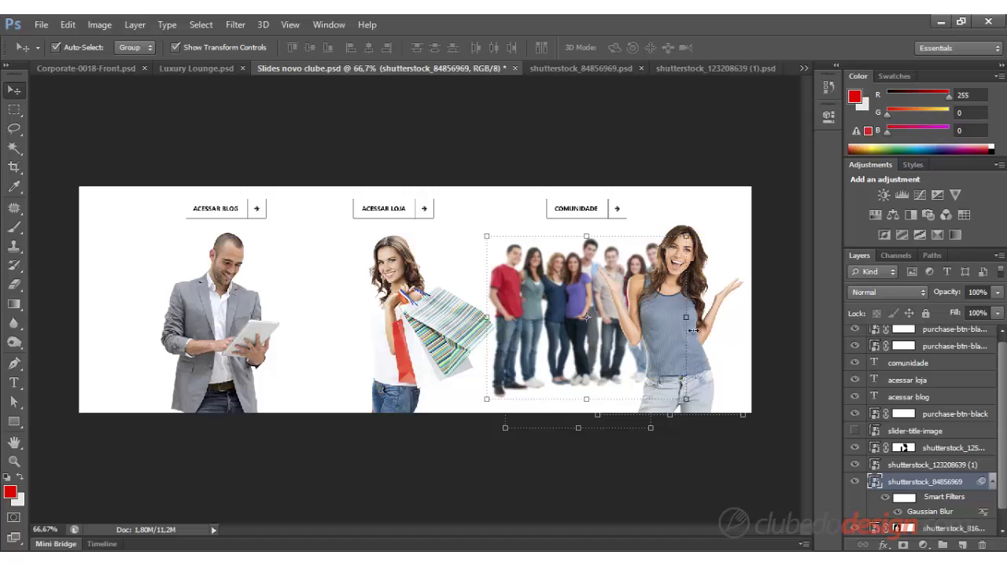
scroll(967, 503, "down", 1)
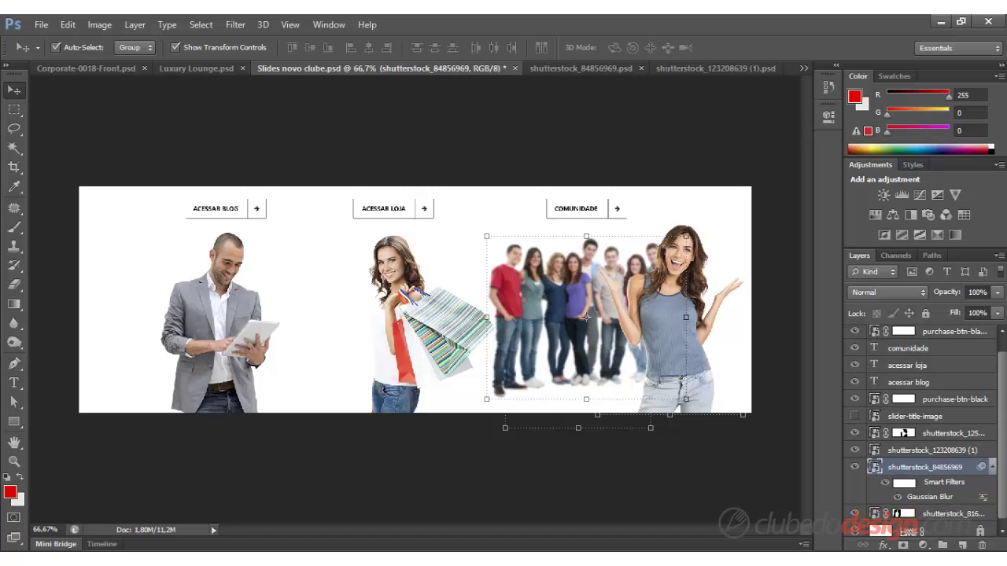
left_click(854, 466)
left_click_drag(664, 315, 607, 317)
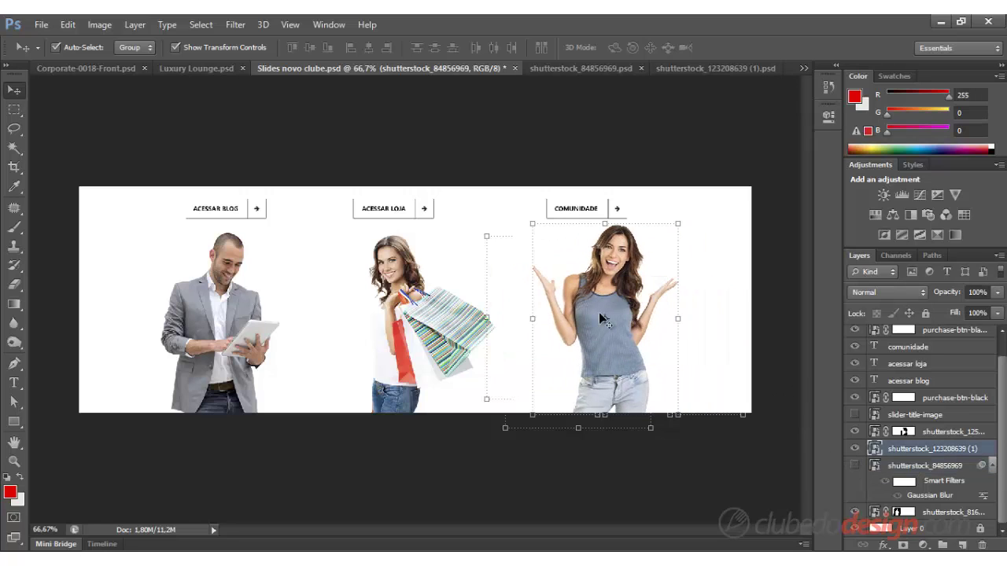
left_click(448, 483)
- Zoom the banner in to about 75% with Ctrl++
key("ctrl+plus")
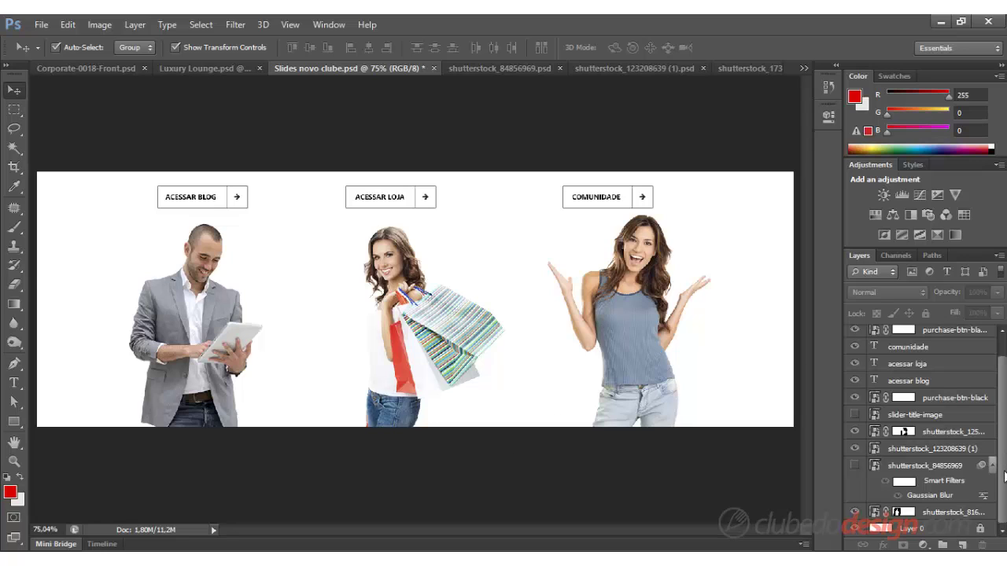
- Unhide the shutterstock_84856969 group photo and drag the cheering woman slightly left in front of it
scroll(1005, 475, "up", 1)
left_click(869, 487)
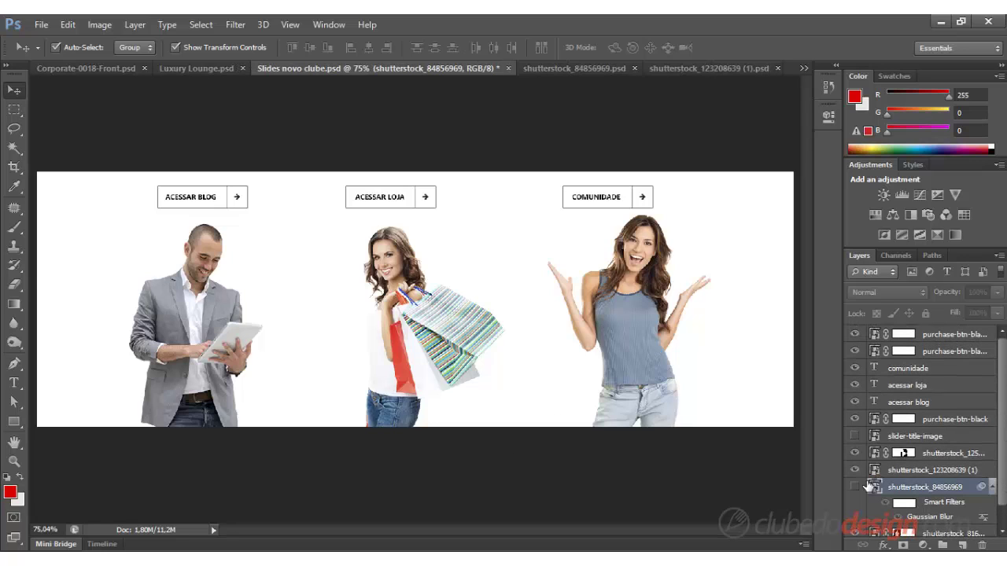
left_click(855, 487)
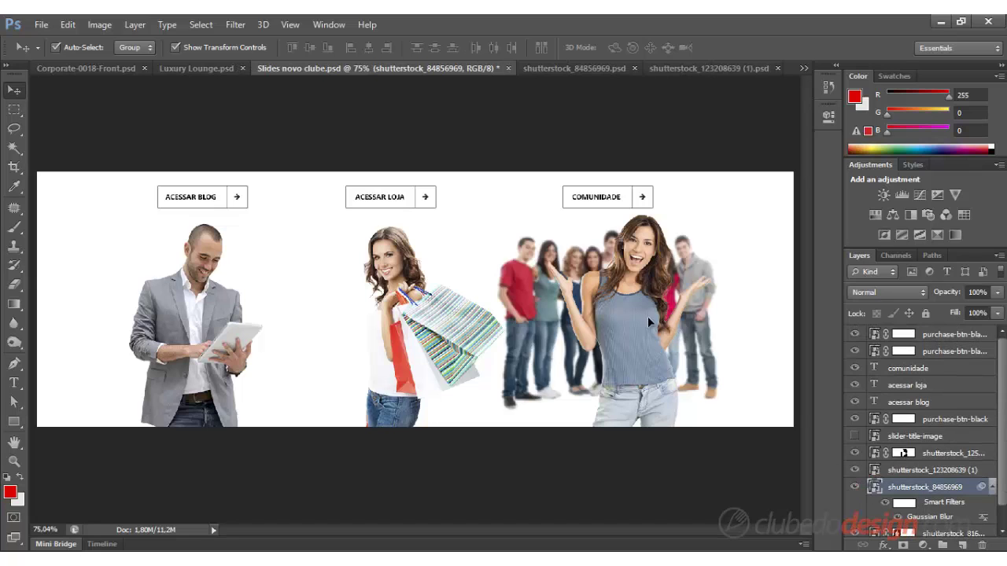
left_click_drag(647, 316, 615, 326)
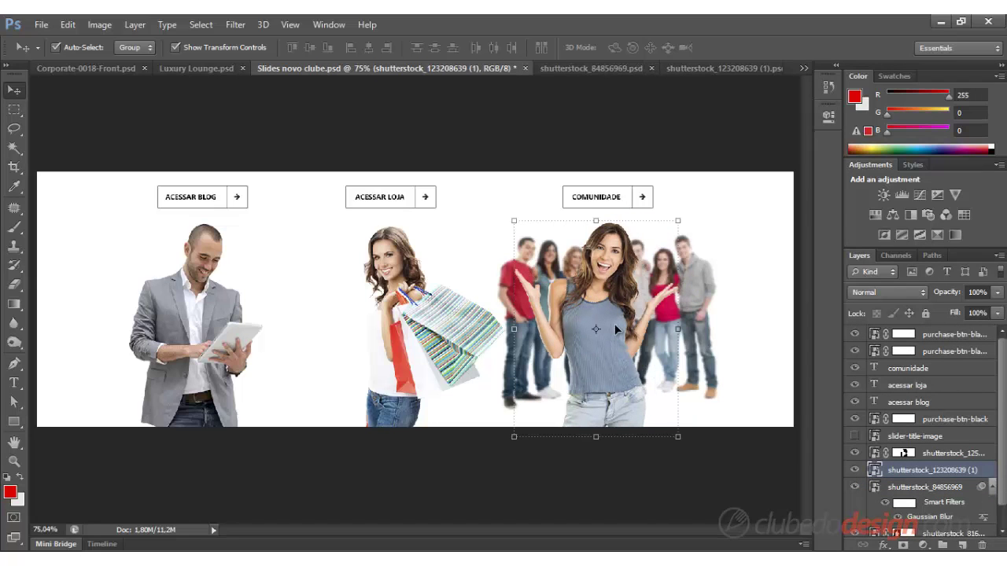